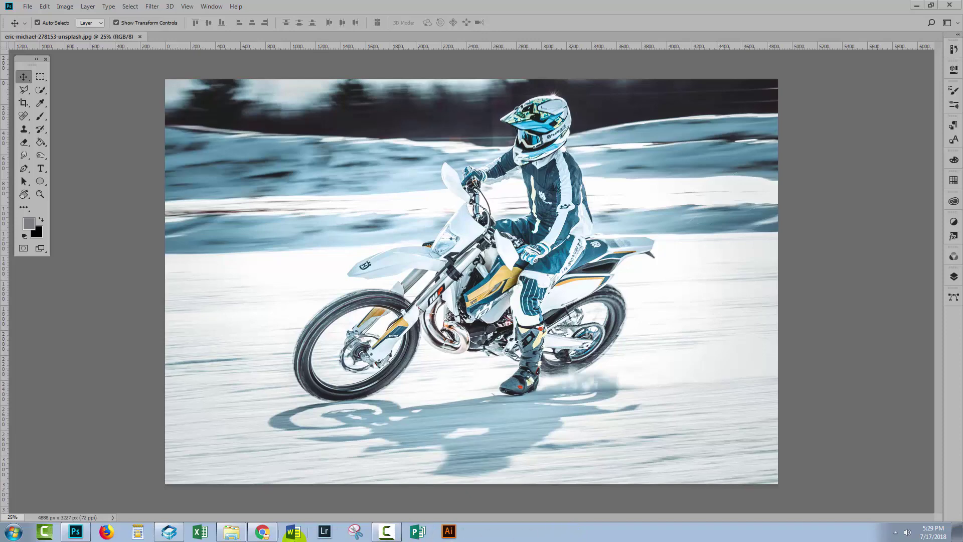
Check the photo's source page and pixel dimensions, cancelling Image Size without resizing
left_click(263, 532)
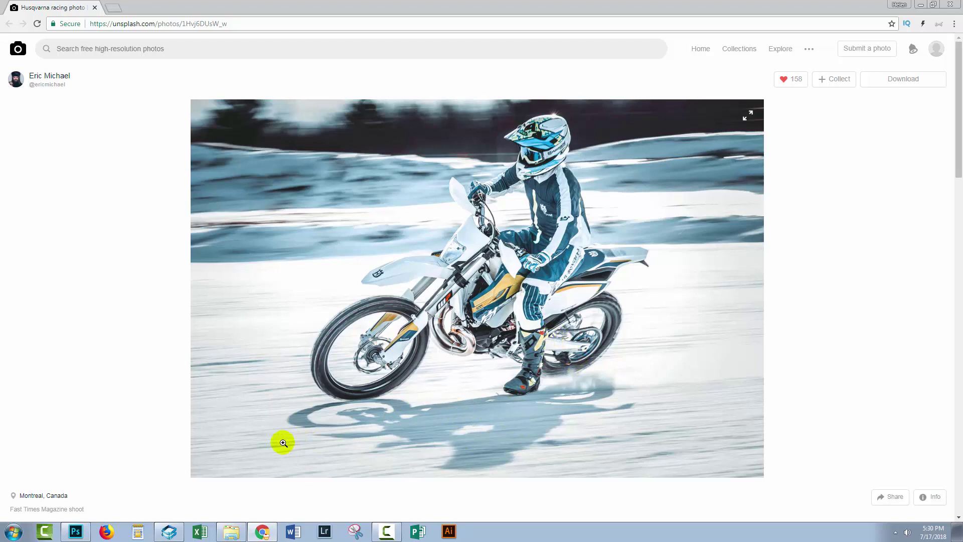
left_click(76, 533)
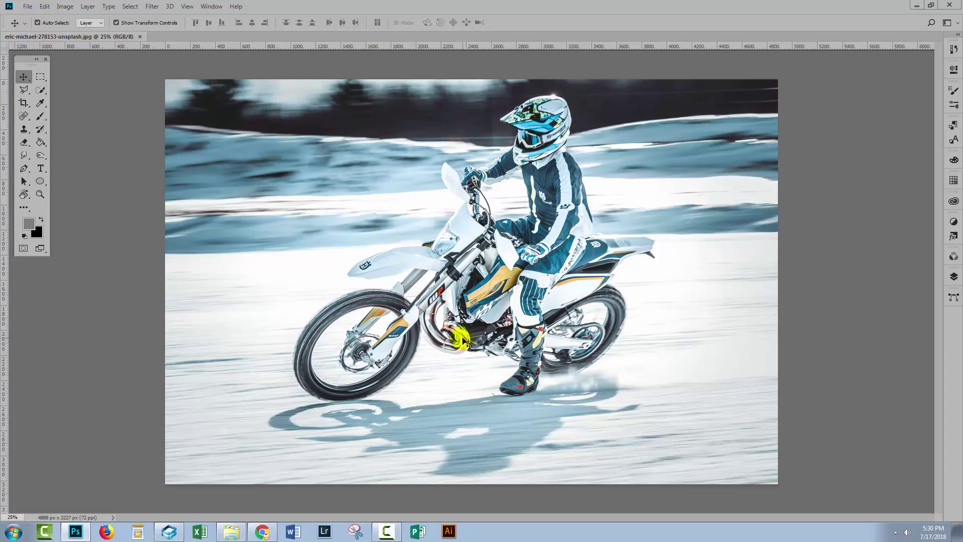
left_click(64, 7)
left_click(72, 79)
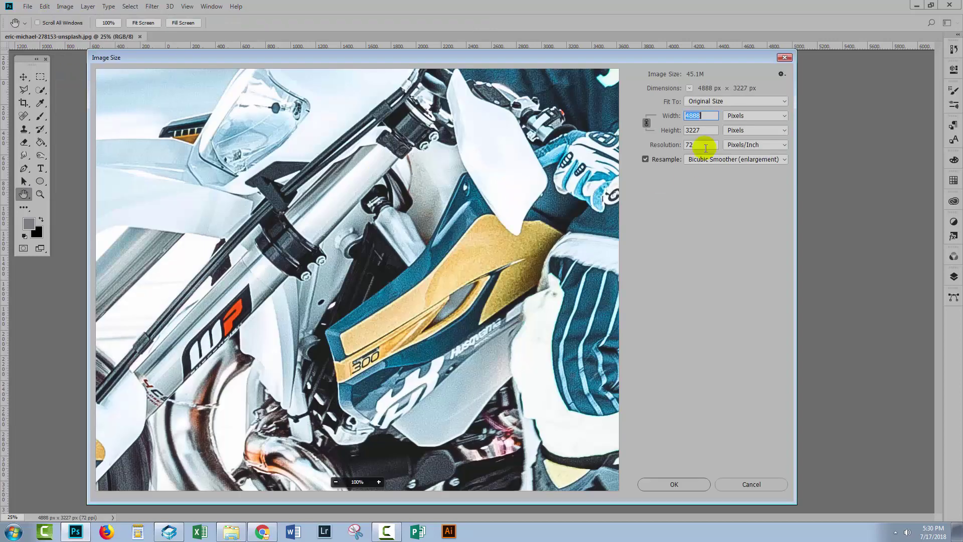
left_click(751, 485)
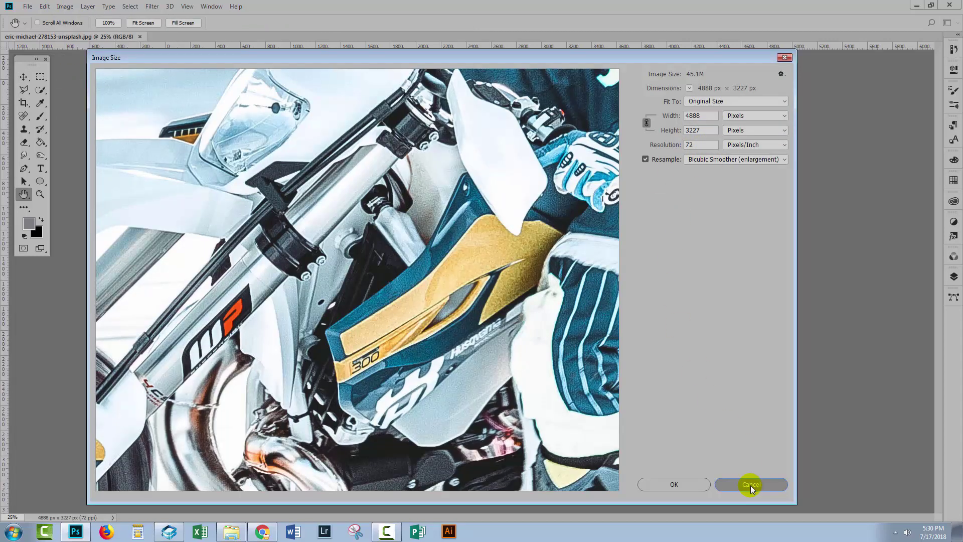
left_click(750, 485)
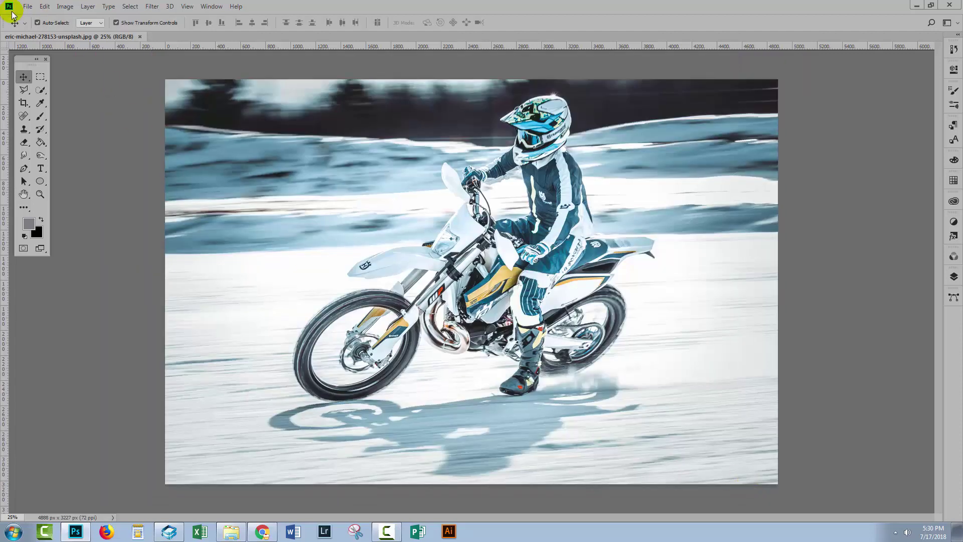
Create a new 4888 × 3227 px document with black background contents
left_click(27, 6)
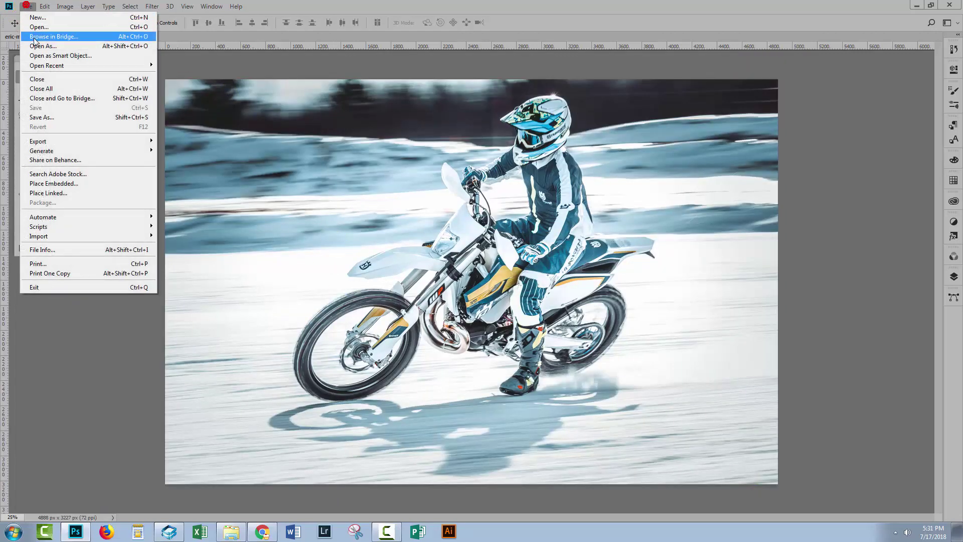
left_click(37, 17)
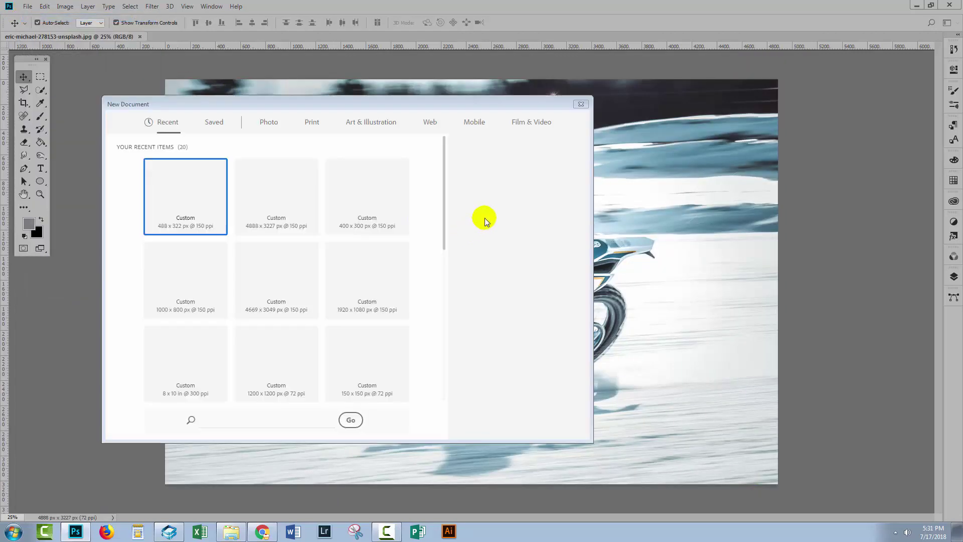
double_click(477, 194)
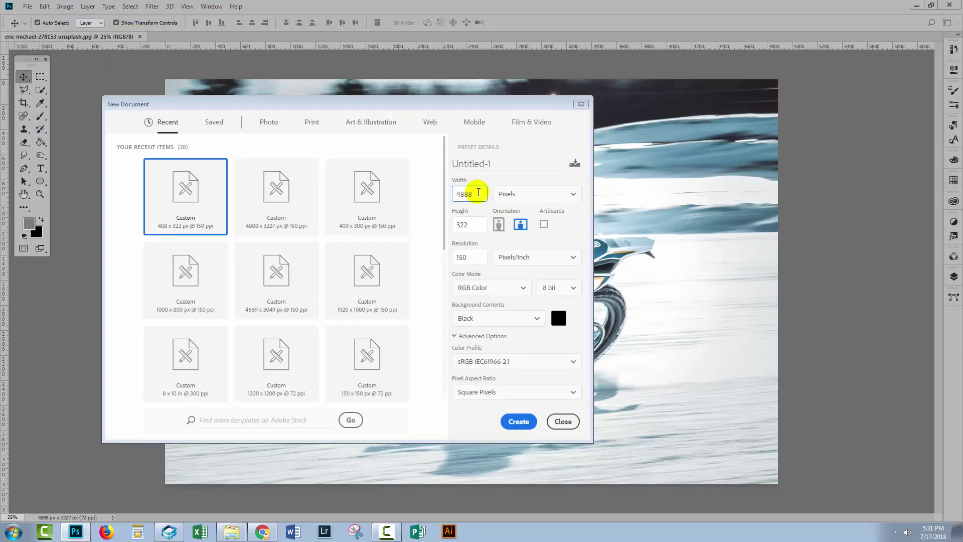
key("Tab")
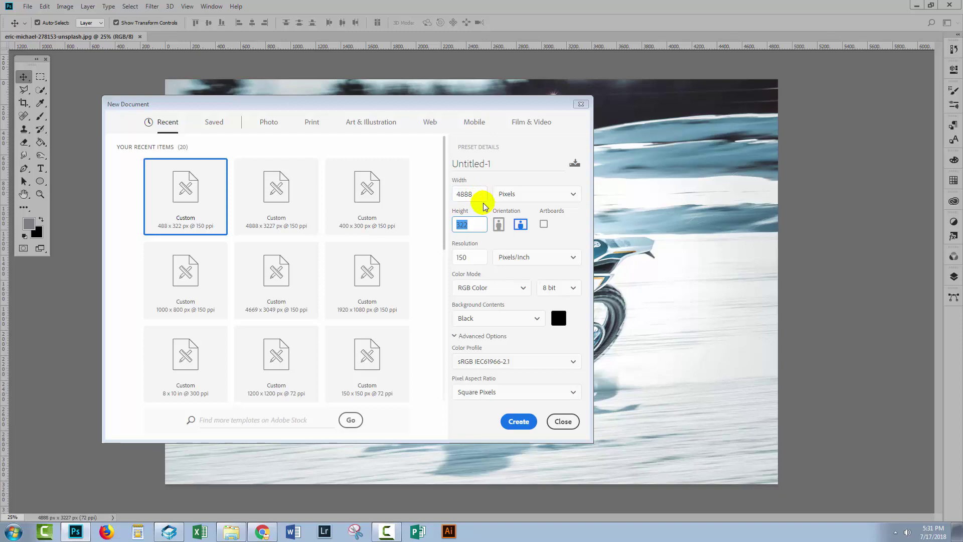
type("3227")
key("Tab")
left_click(492, 321)
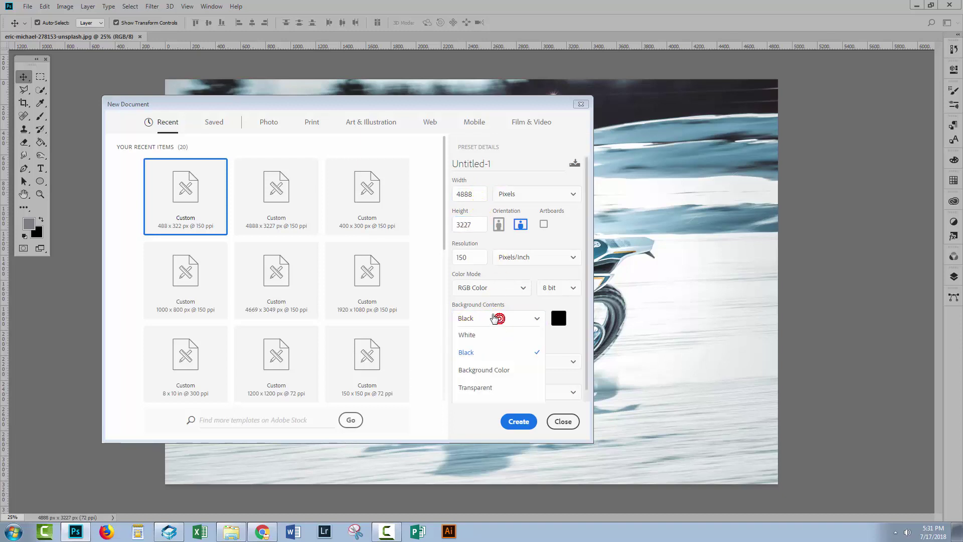
left_click(472, 353)
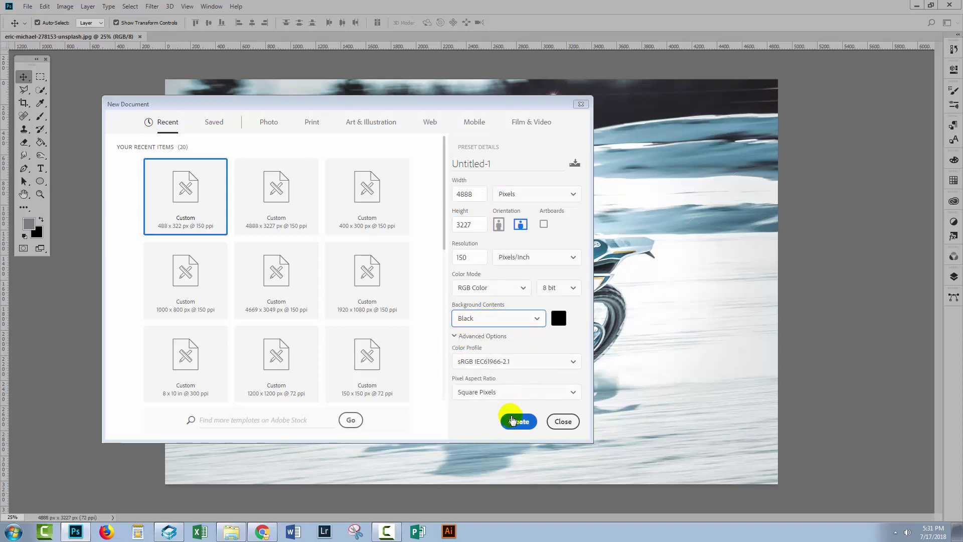
left_click(517, 422)
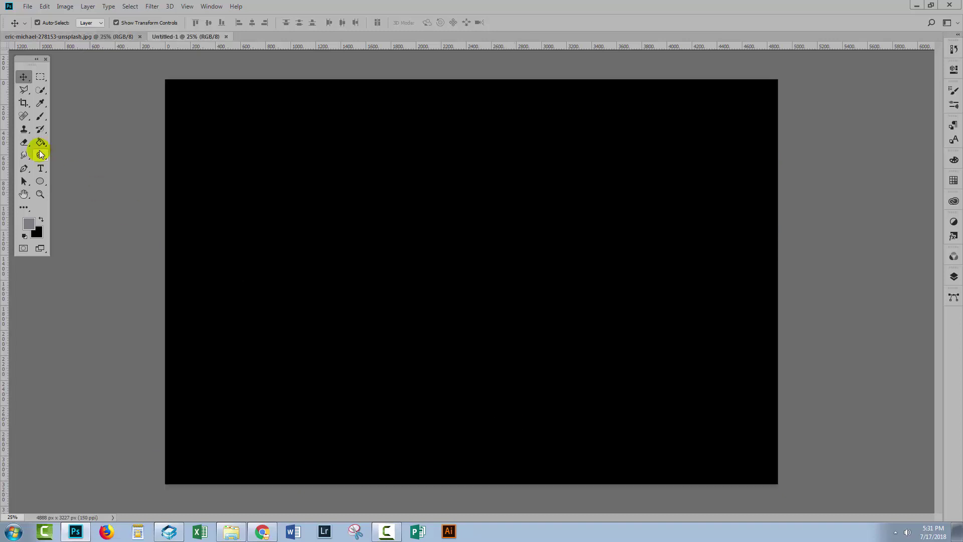
Pick a scattered tip from the Default Brushes presets for the Brush tool
left_click(40, 115)
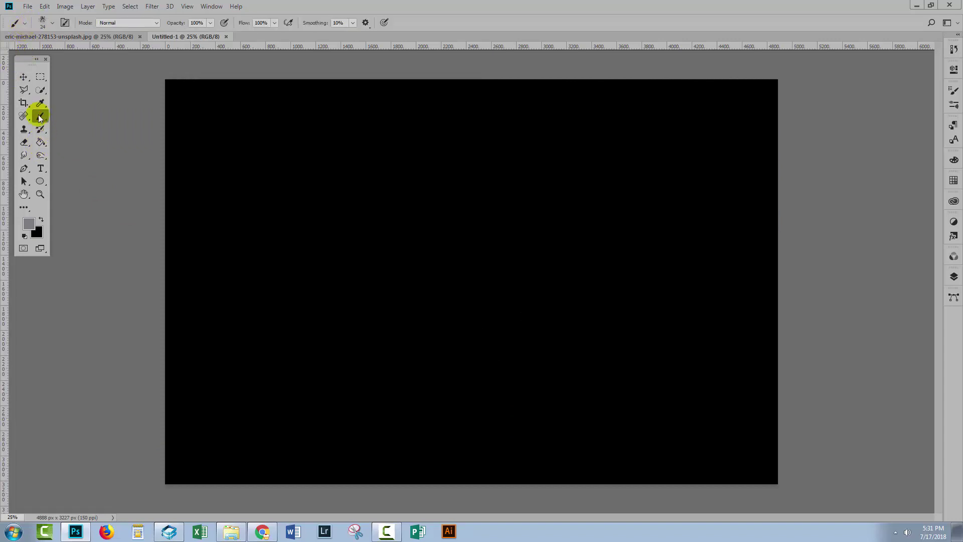
left_click(42, 21)
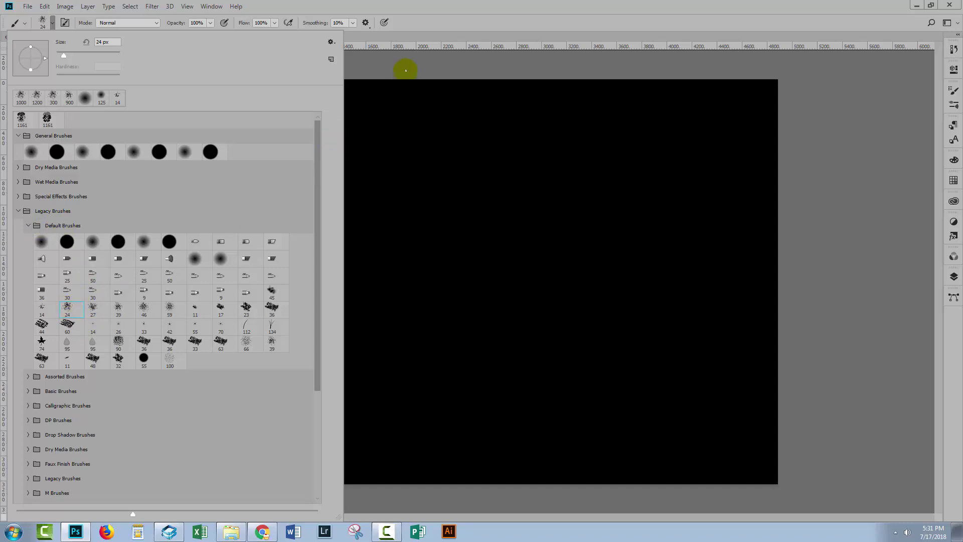
left_click(432, 27)
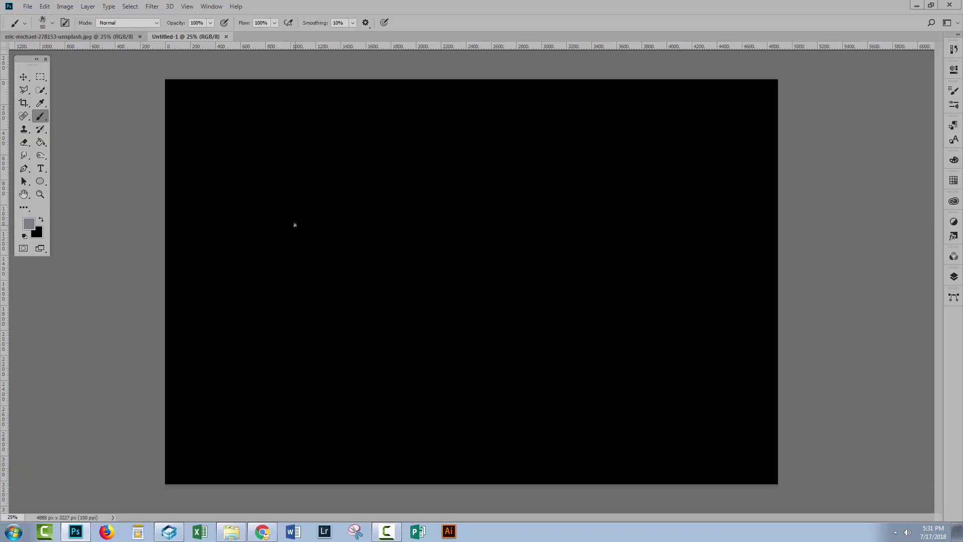
Enlarge the brush, make white the foreground, and paint clusters down the left side
key("bracketright")
key("bracketright")
key("bracketright")
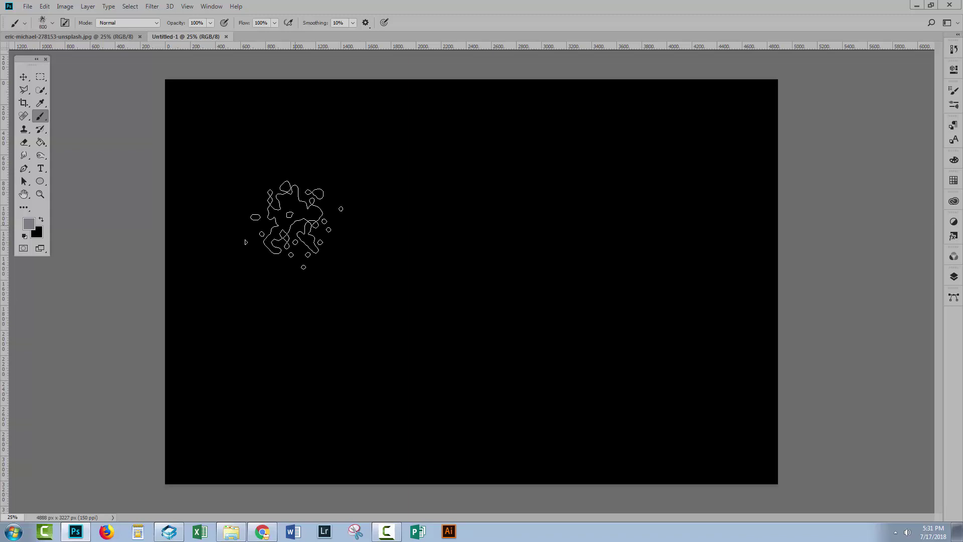
key("bracketright")
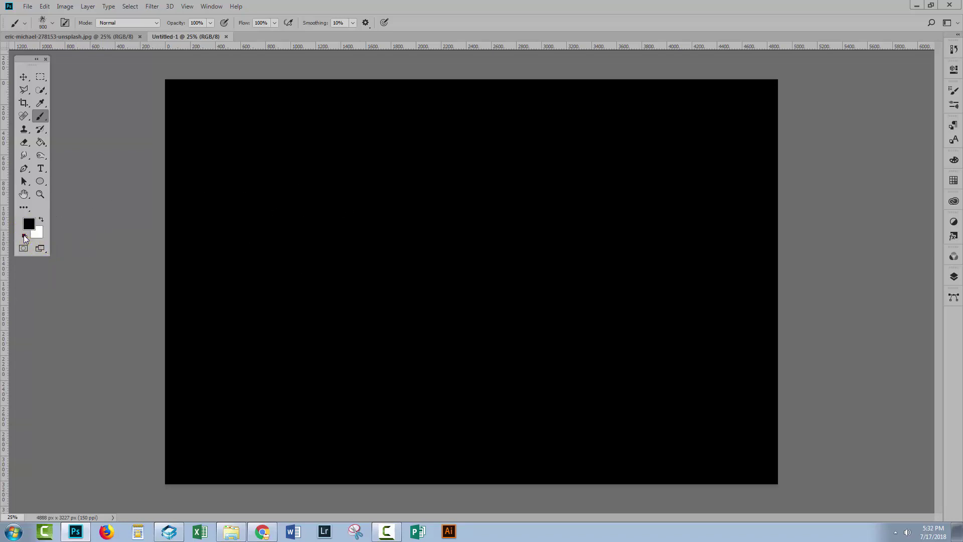
left_click(40, 219)
left_click_drag(215, 124, 226, 143)
left_click(282, 218)
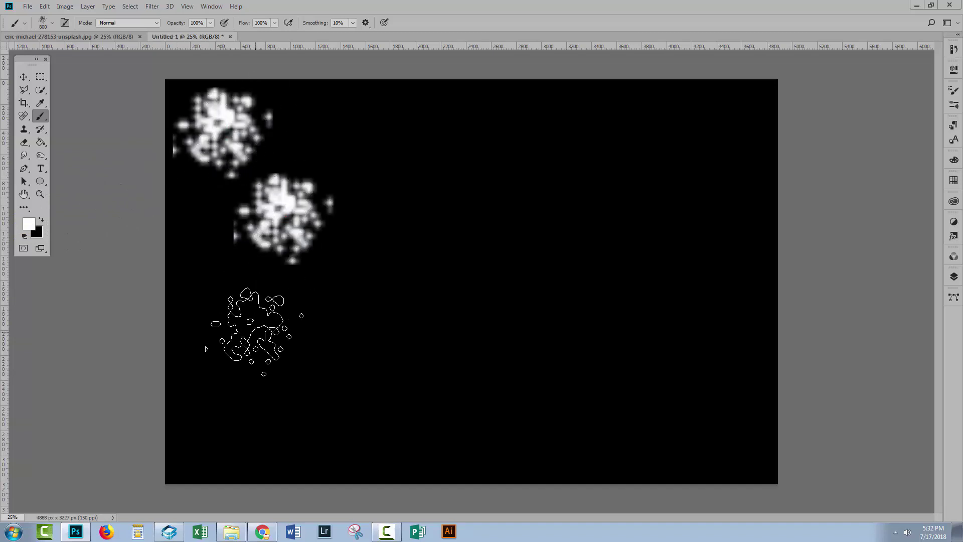
left_click(241, 330)
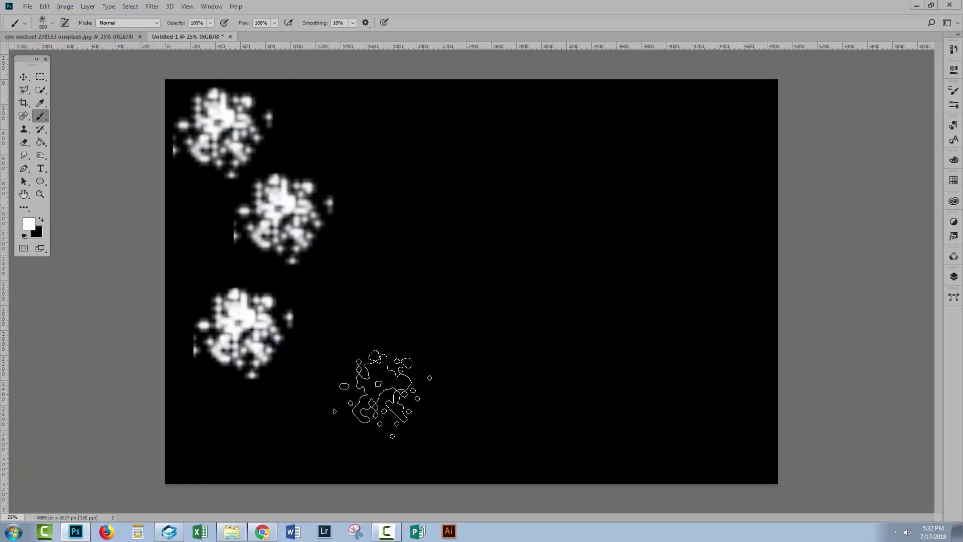
Enlarge the brush further and paint white clusters across the canvas centre
key("bracketright")
key("bracketright")
key("bracketright")
key("bracketright")
left_click(369, 395)
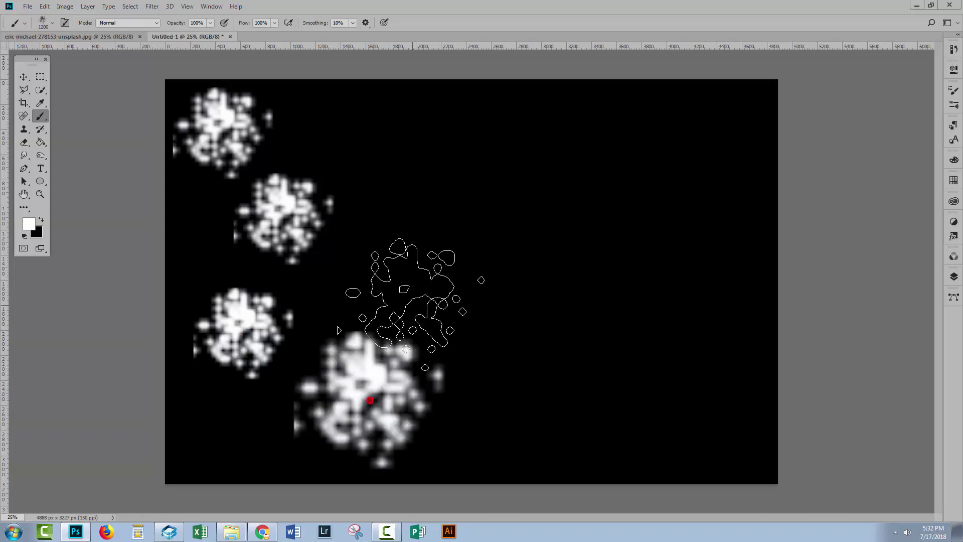
left_click(387, 278)
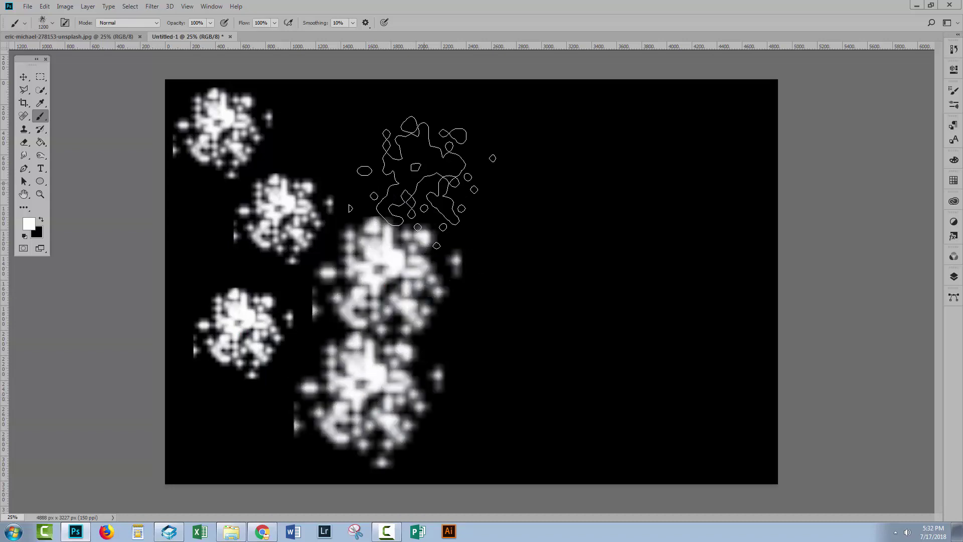
left_click(429, 156)
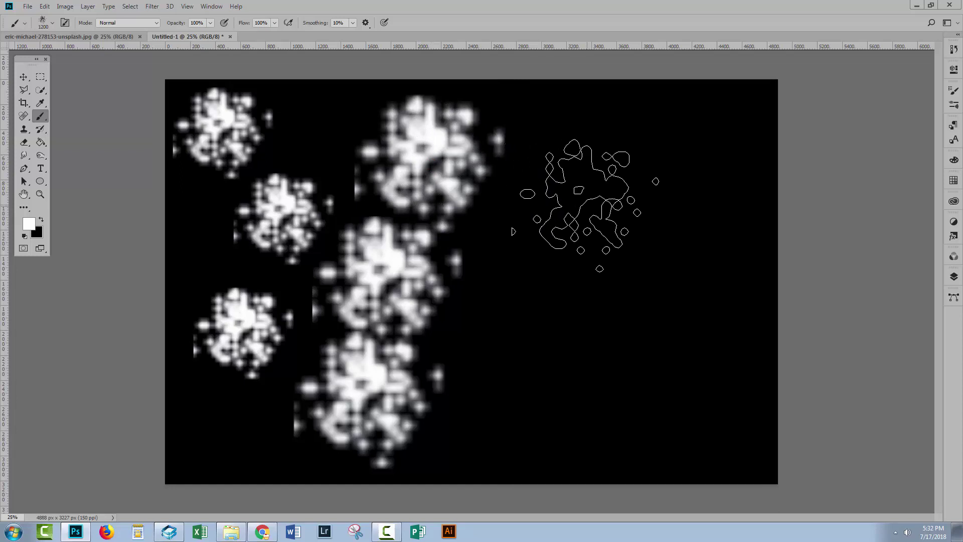
left_click(588, 206)
left_click(530, 357)
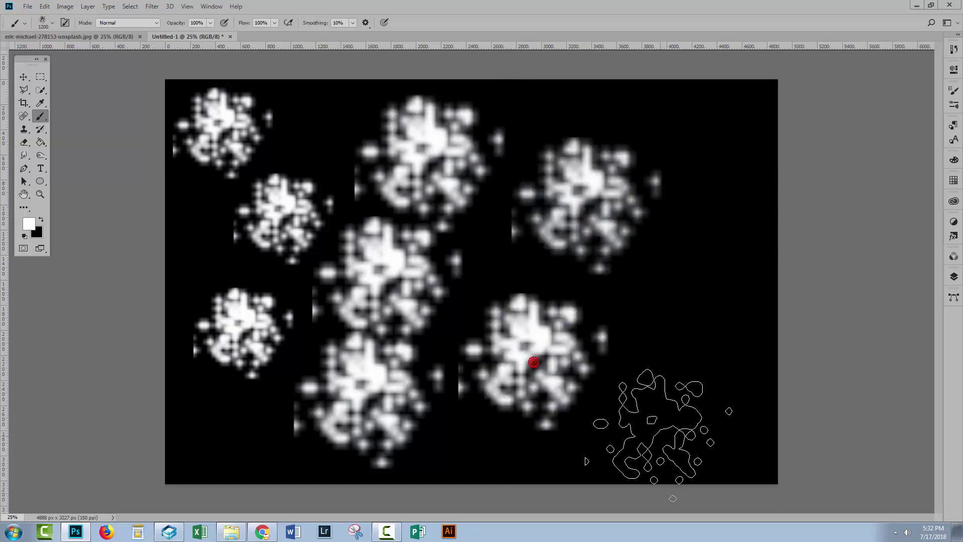
Finish the right-side and left clusters, then show Layers and return to Move
left_click(670, 415)
left_click(705, 156)
left_click(699, 256)
left_click(272, 249)
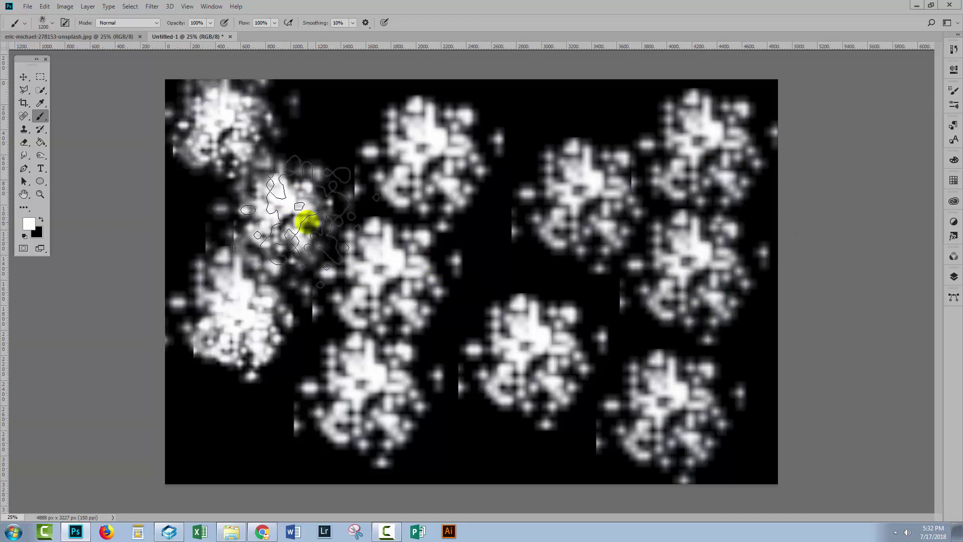
left_click(953, 278)
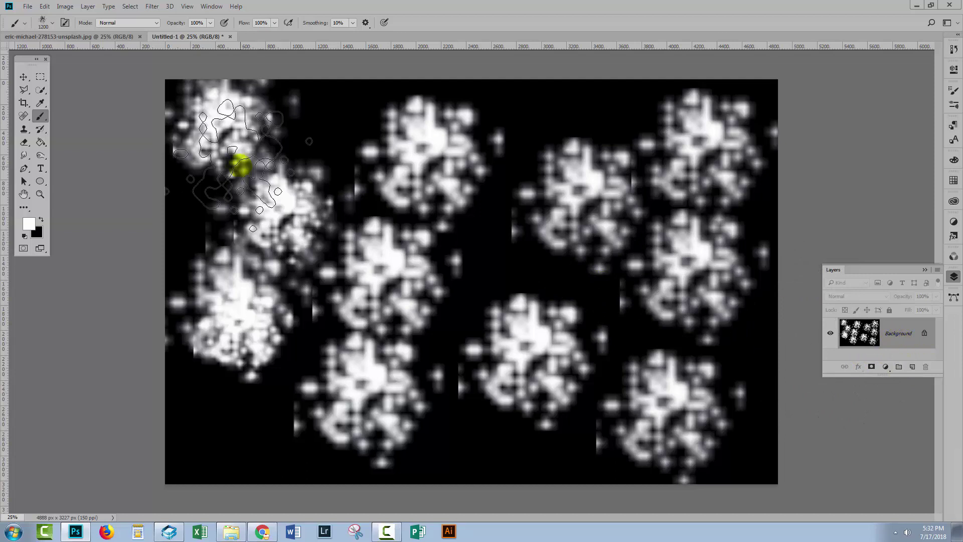
left_click(24, 77)
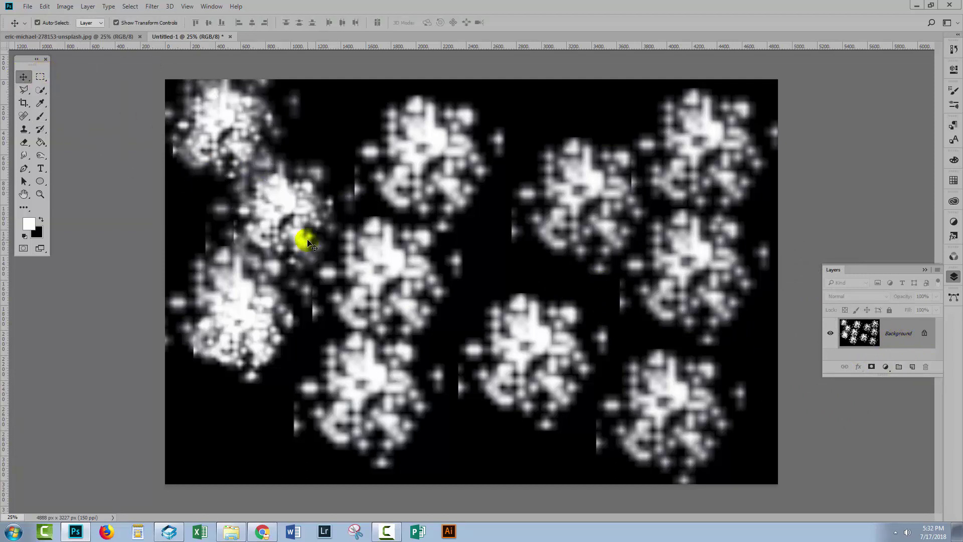
Start a Wave distortion with a single generator and a lower minimum wavelength
left_click(152, 9)
mouse_move(181, 137)
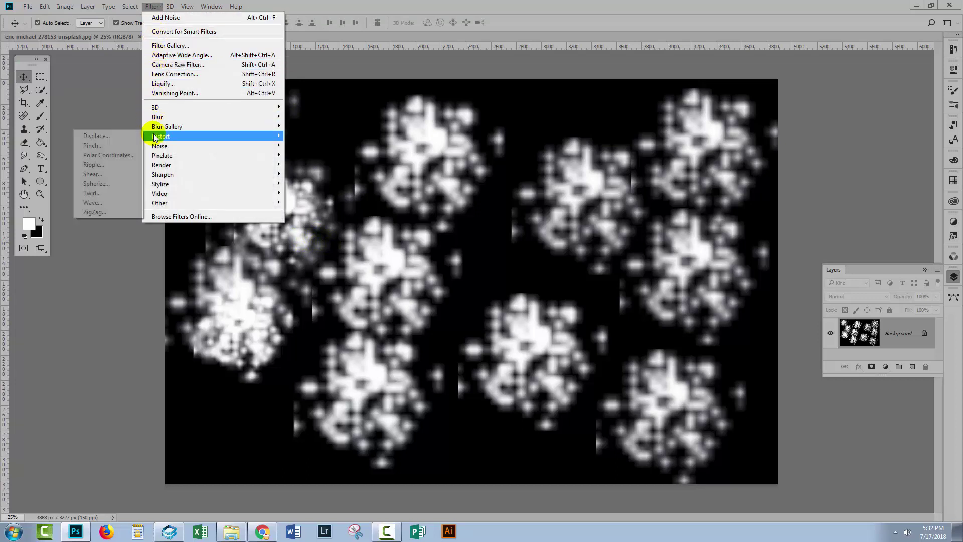
left_click(92, 202)
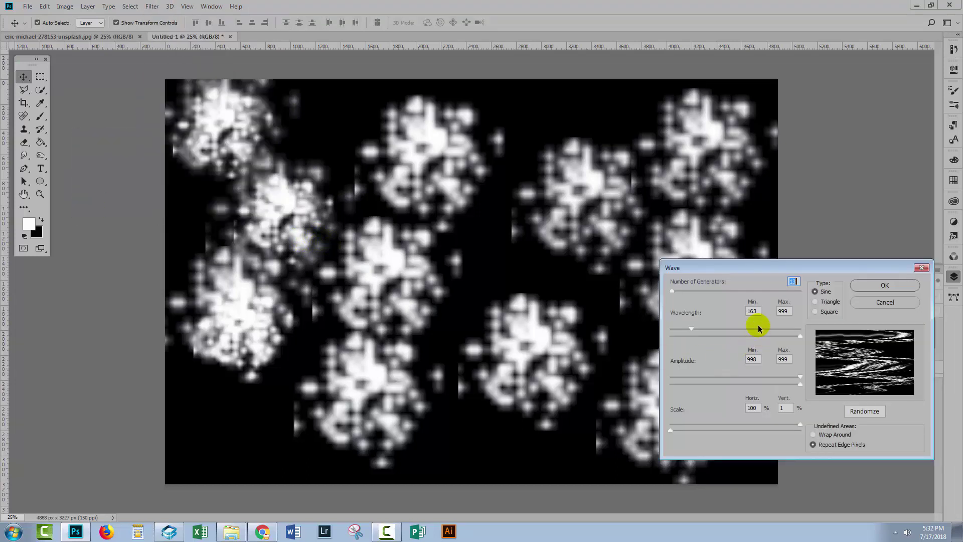
left_click_drag(736, 268, 631, 295)
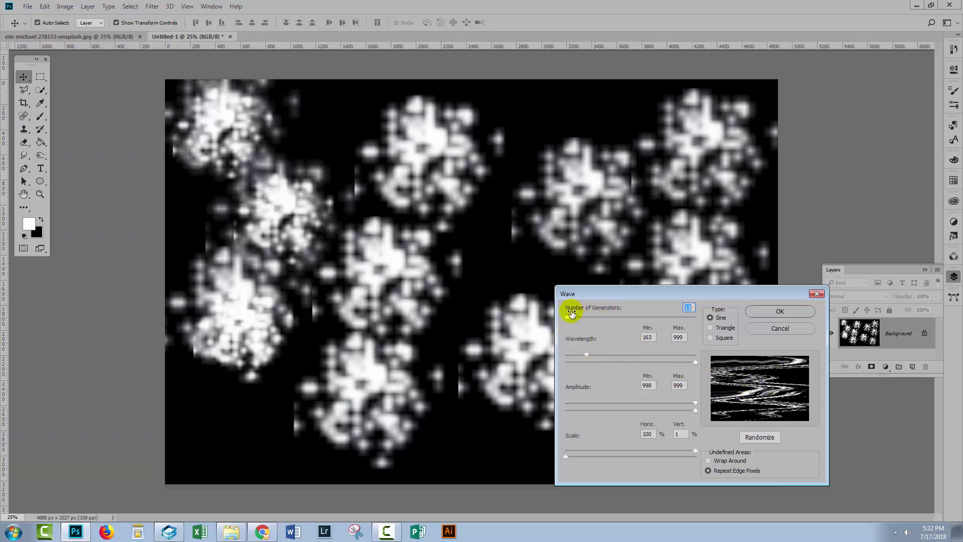
left_click(566, 320)
left_click_drag(567, 320, 568, 320)
left_click_drag(587, 357, 593, 357)
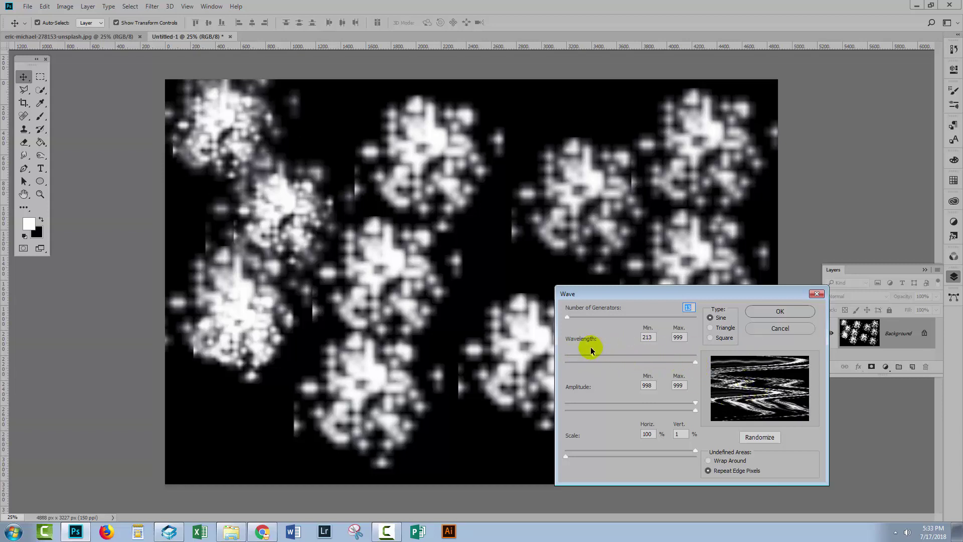
left_click_drag(593, 357, 583, 357)
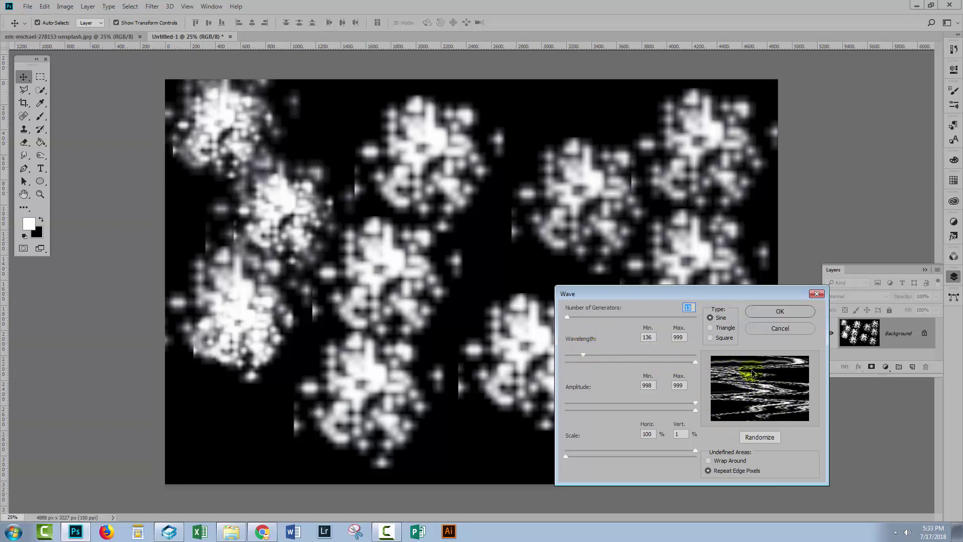
Raise the Wave maximum amplitude and set the vertical scale back to minimum
left_click(695, 405)
mouse_move(695, 411)
left_mouse_down()
mouse_move(571, 422)
mouse_move(699, 409)
left_mouse_up()
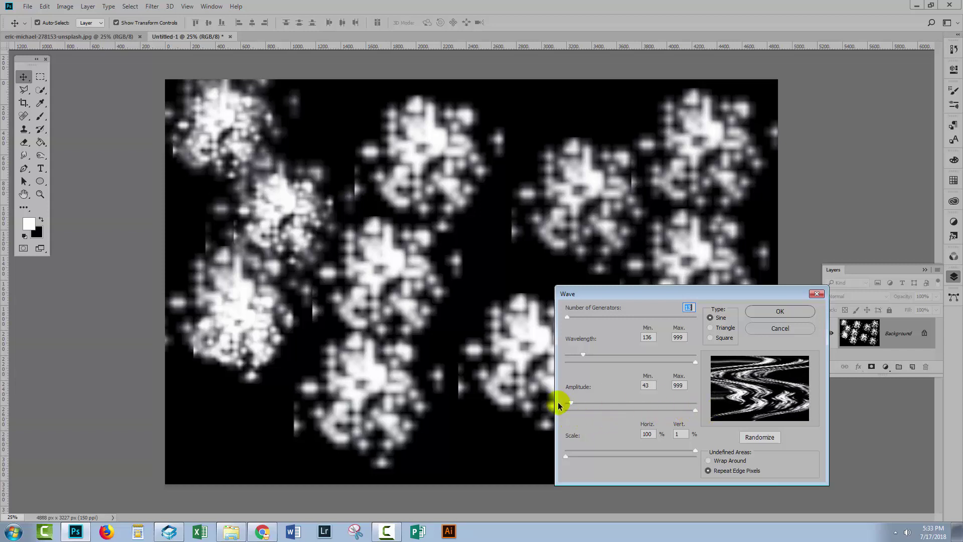
left_click_drag(565, 403, 708, 403)
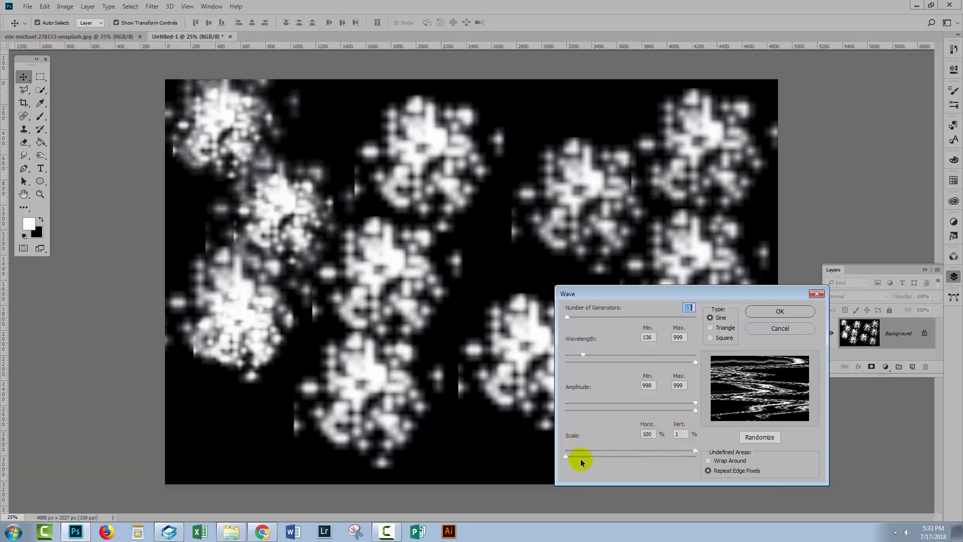
left_click_drag(564, 457, 679, 455)
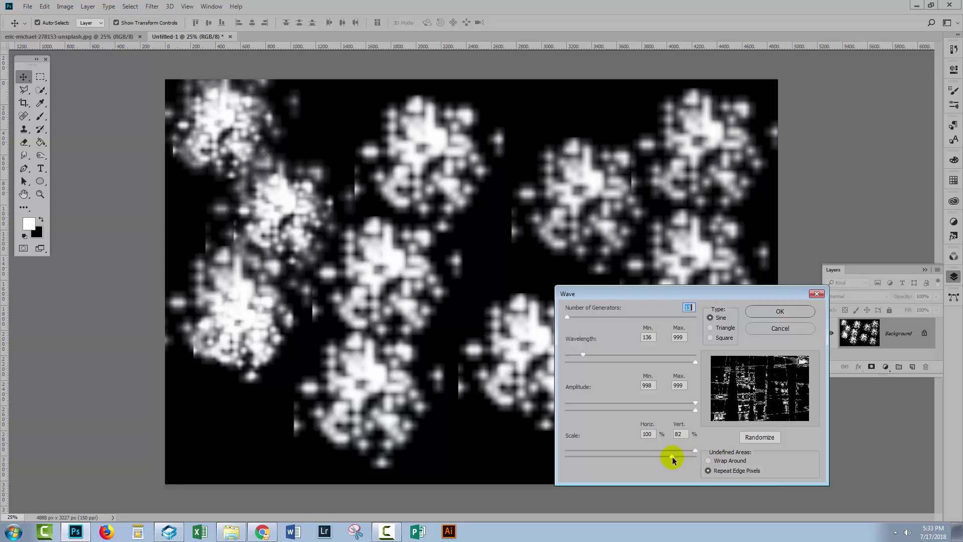
left_click_drag(680, 458, 541, 476)
left_click(755, 383)
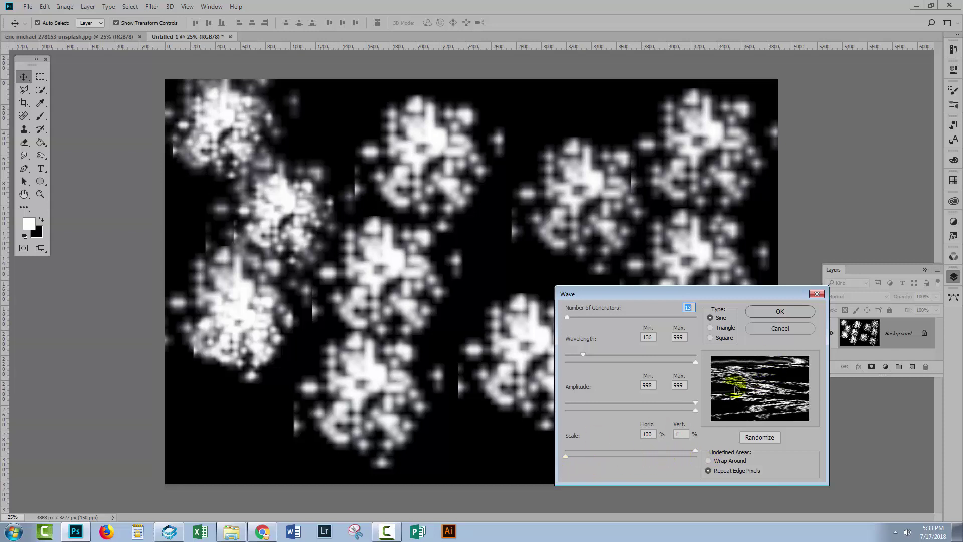
left_click(571, 460)
left_click(651, 434)
Fine-tune the Wave wavelength range, keep Sine type, and apply the distortion
left_click_drag(695, 363, 693, 363)
left_click_drag(585, 356, 581, 354)
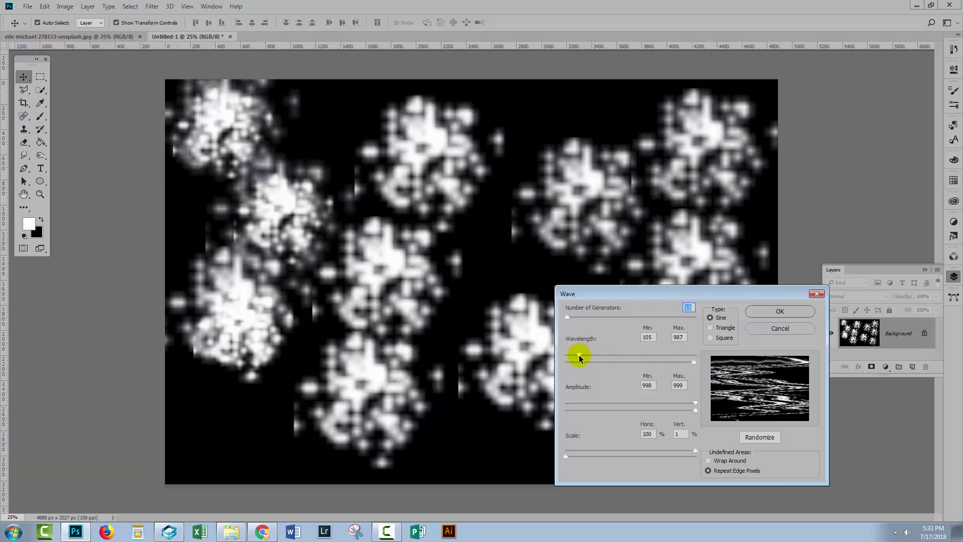
left_click_drag(580, 358, 577, 359)
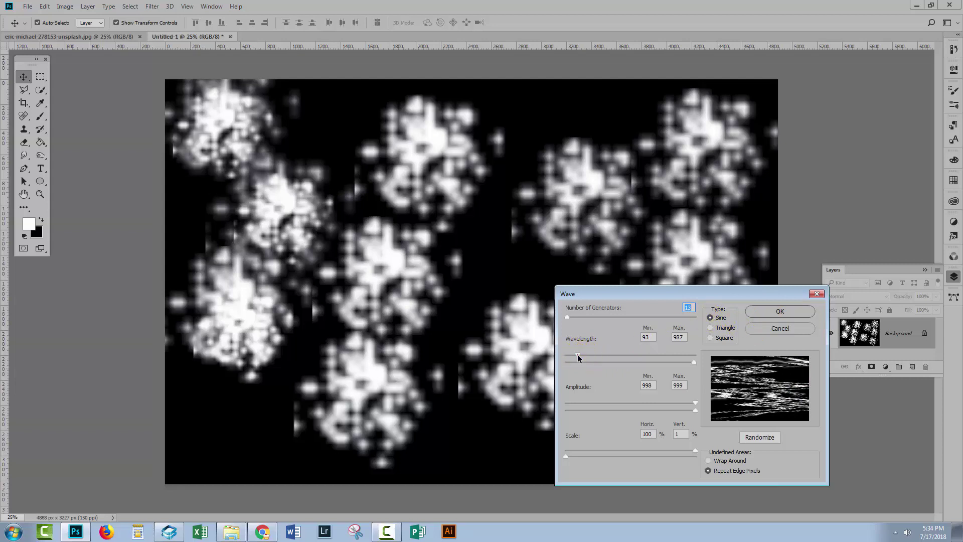
left_click_drag(575, 356, 581, 358)
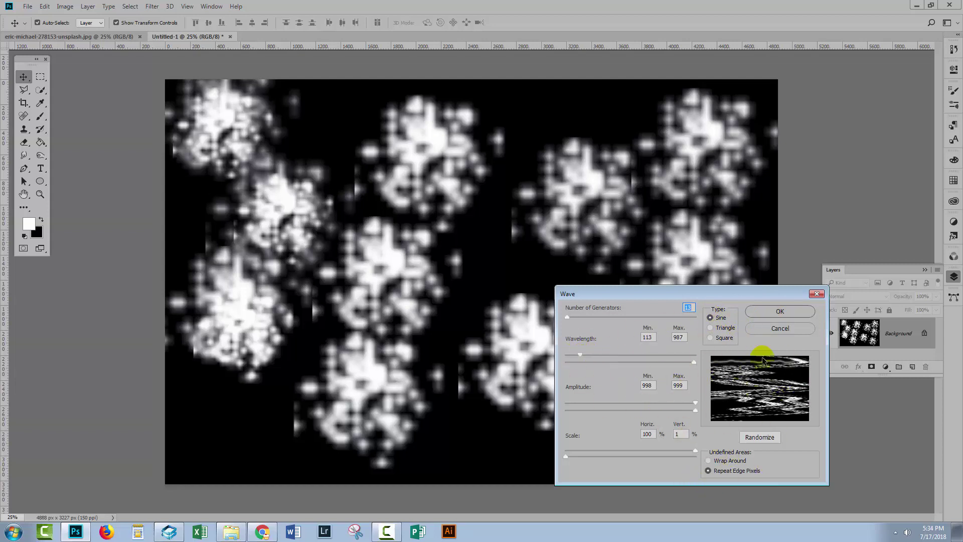
left_click(779, 310)
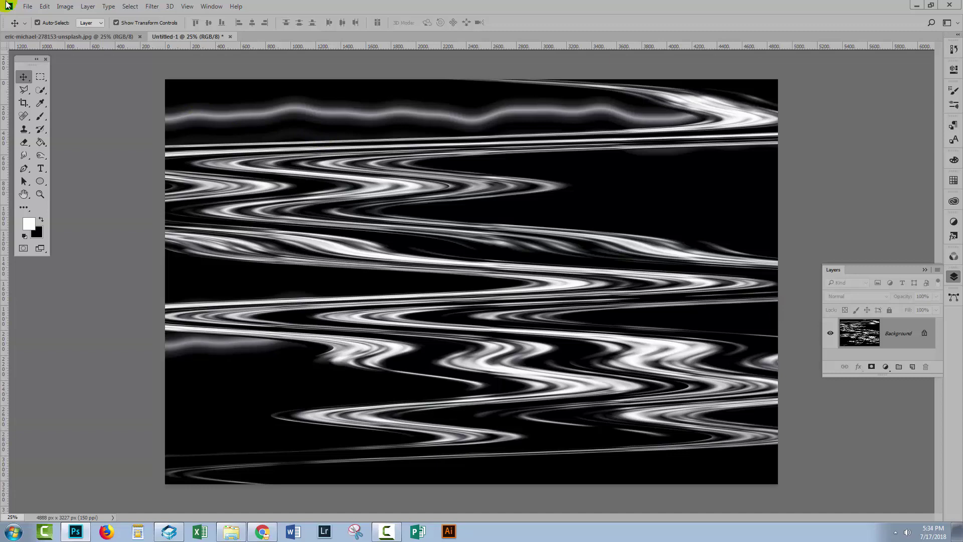
Save the streak document as distort.psd, then bring back the motocross photo
left_click(27, 6)
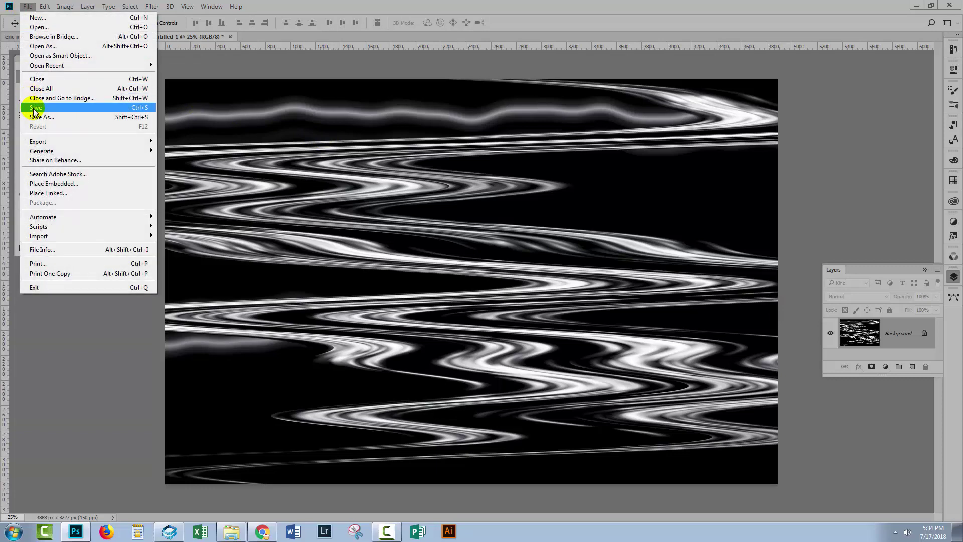
left_click(35, 109)
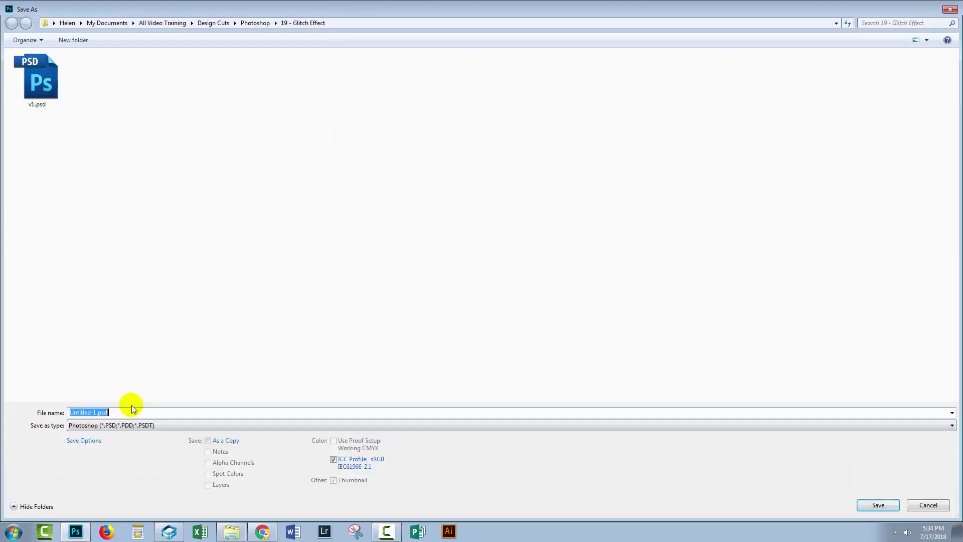
type("distort")
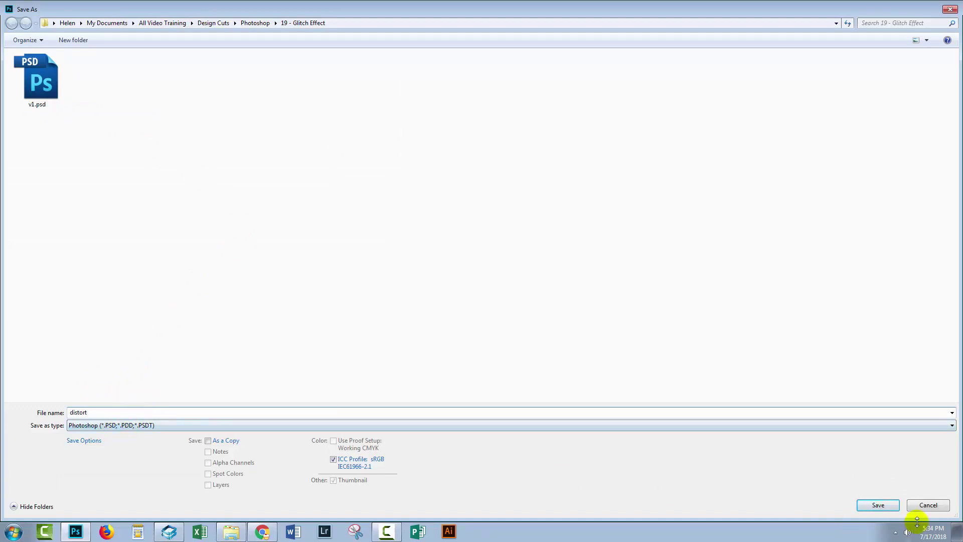
left_click(878, 505)
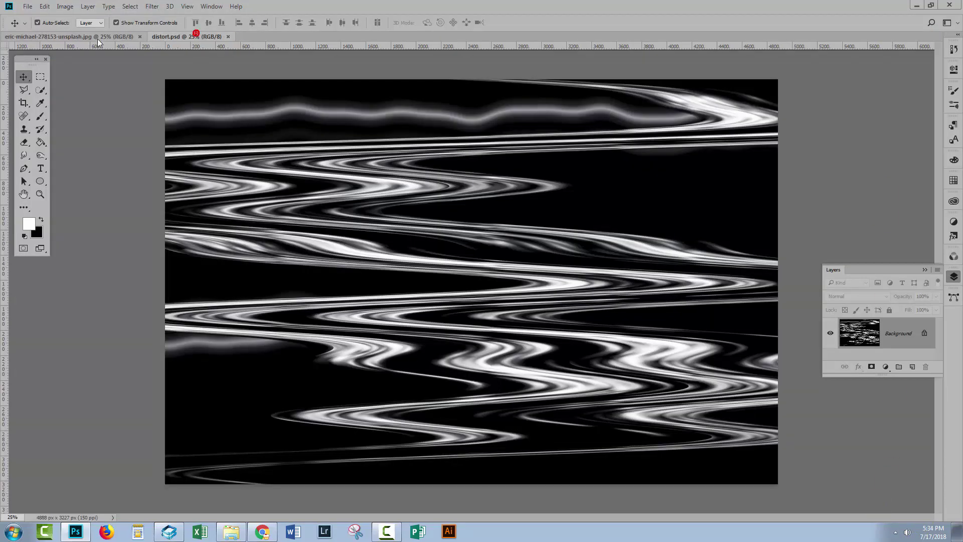
left_click(69, 38)
Unlock the motocross Background into Layer 0 and convert it for Smart Filters
left_click(63, 37)
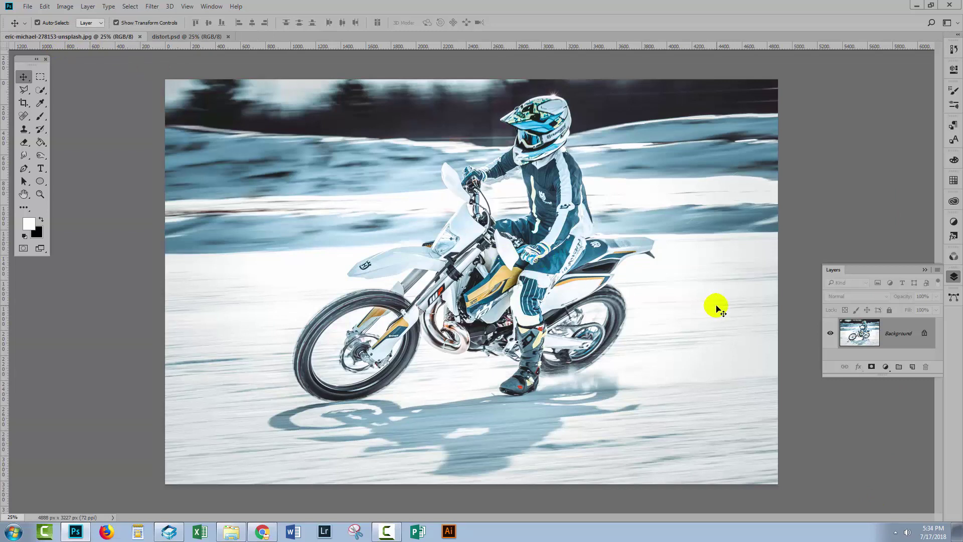
left_click_drag(833, 372, 836, 442)
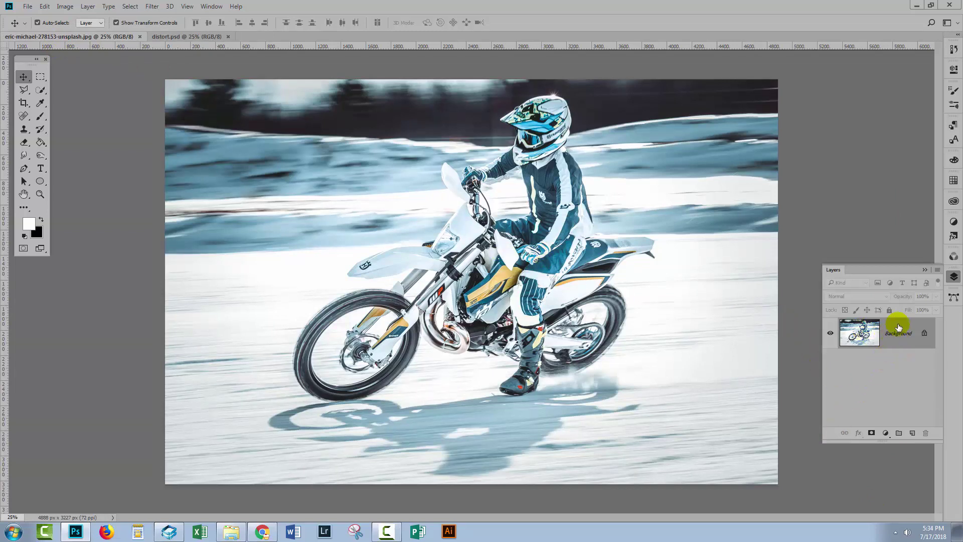
left_click(924, 334)
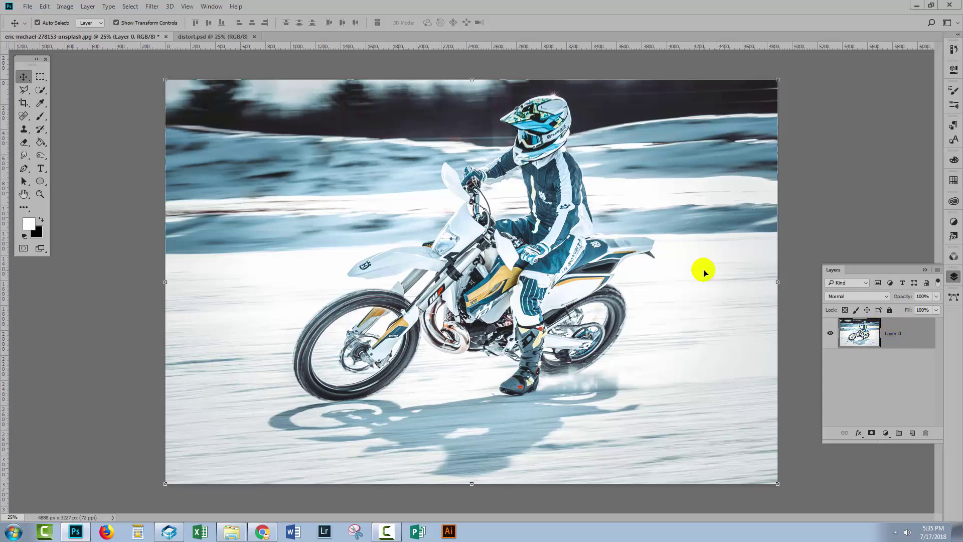
left_click(149, 8)
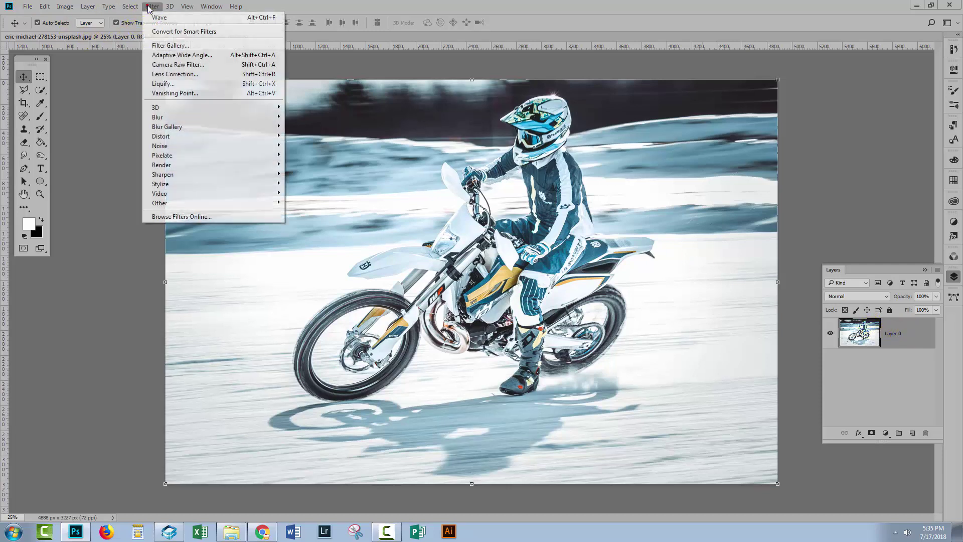
left_click(164, 32)
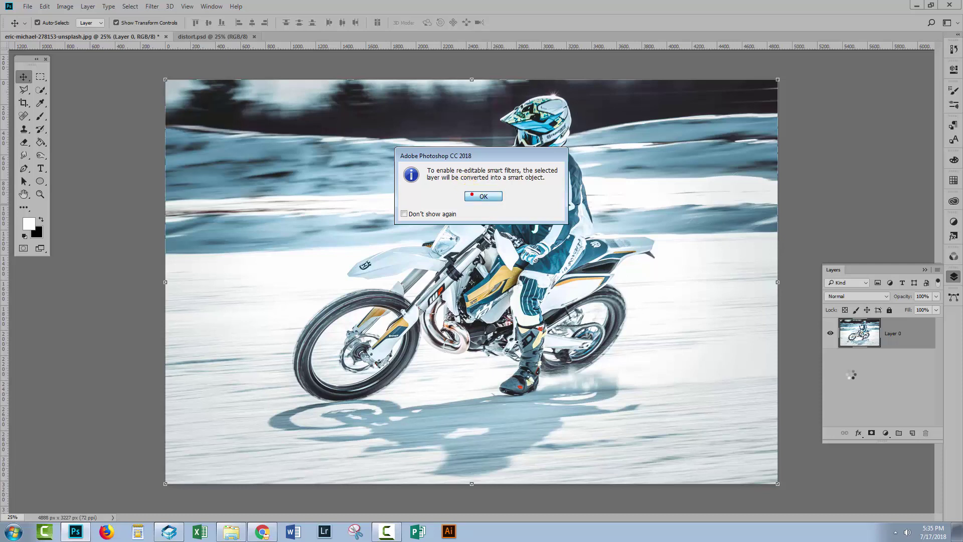
left_click(474, 198)
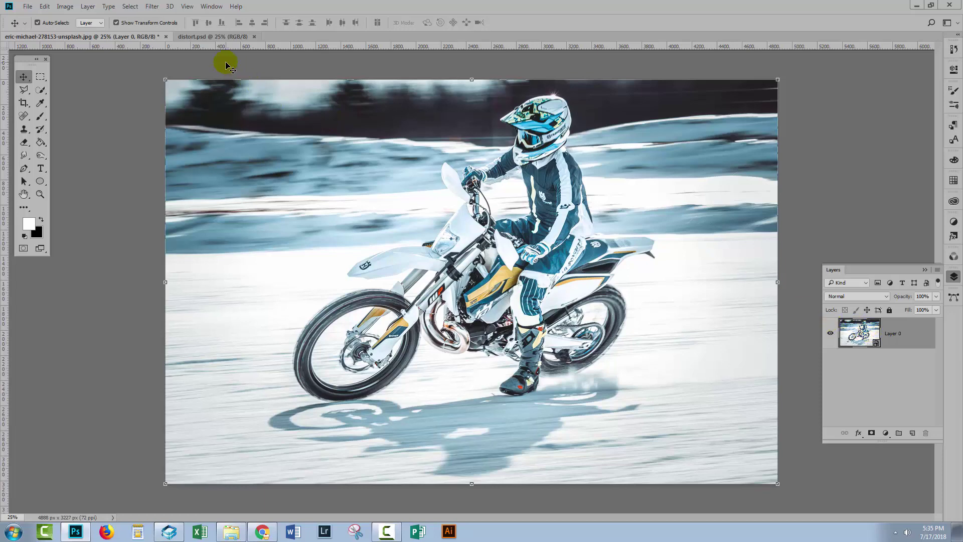
Apply a Displace filter to the photo, loading distort.psd as the displacement map
left_click(152, 9)
mouse_move(161, 136)
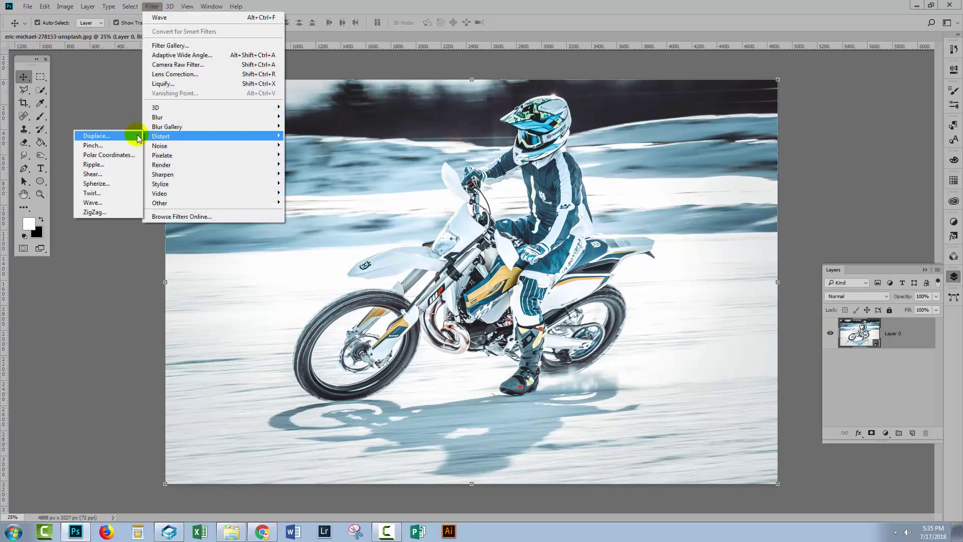
left_click(105, 134)
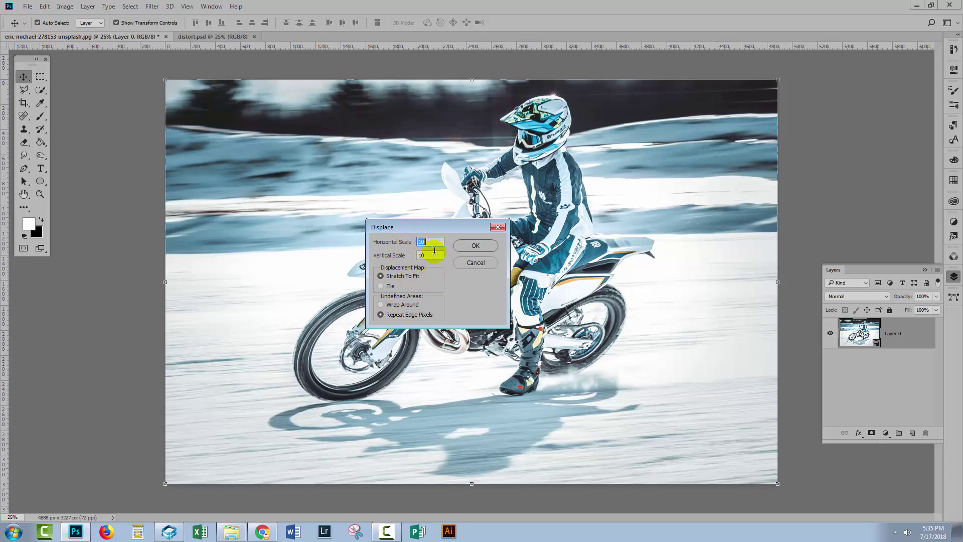
left_click(469, 246)
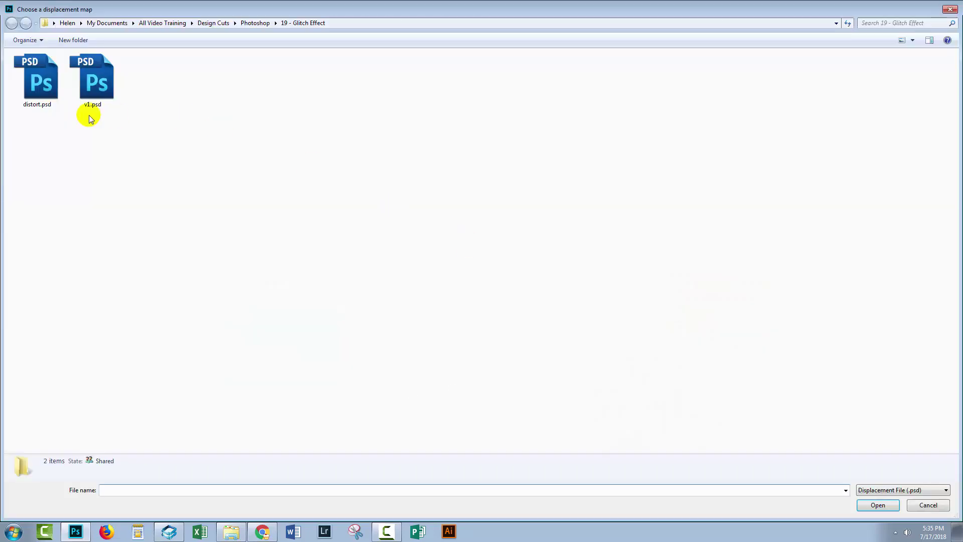
left_click(36, 84)
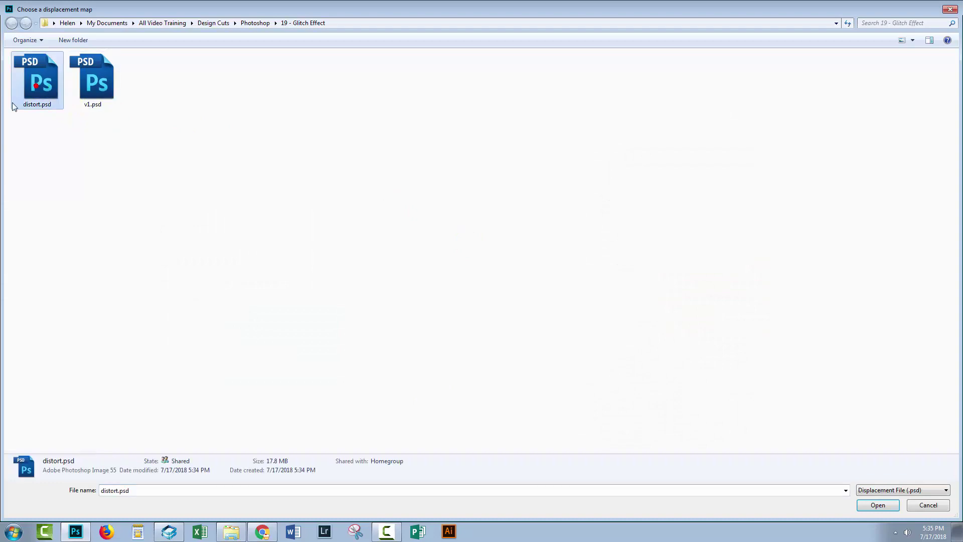
left_click(877, 505)
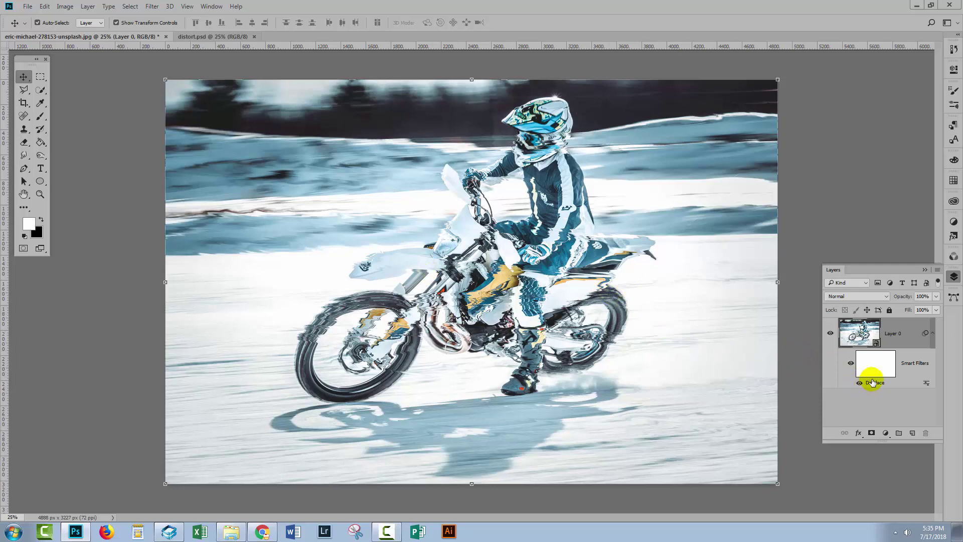
Re-edit Displace to horizontal 10, vertical 5 with distort.psd, then compare it on/off
double_click(872, 385)
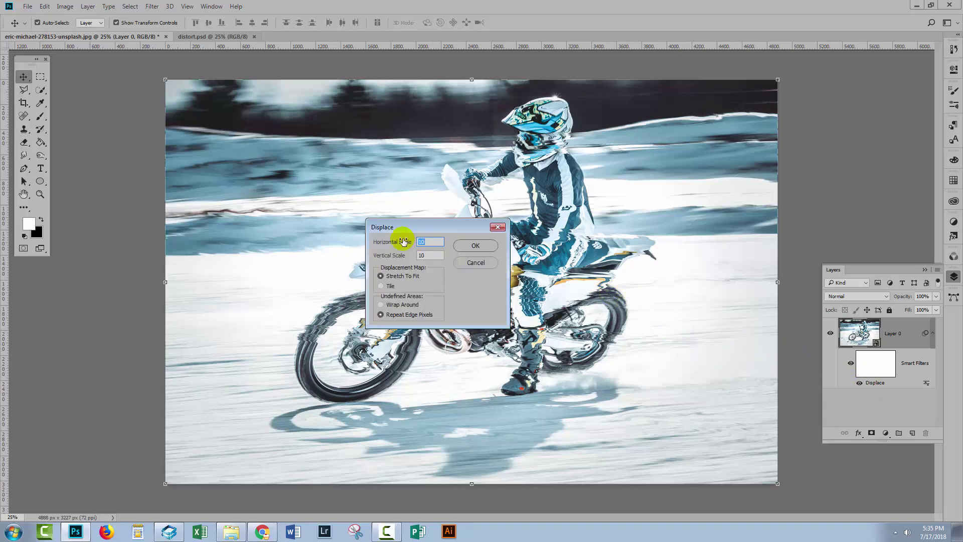
left_click(433, 241)
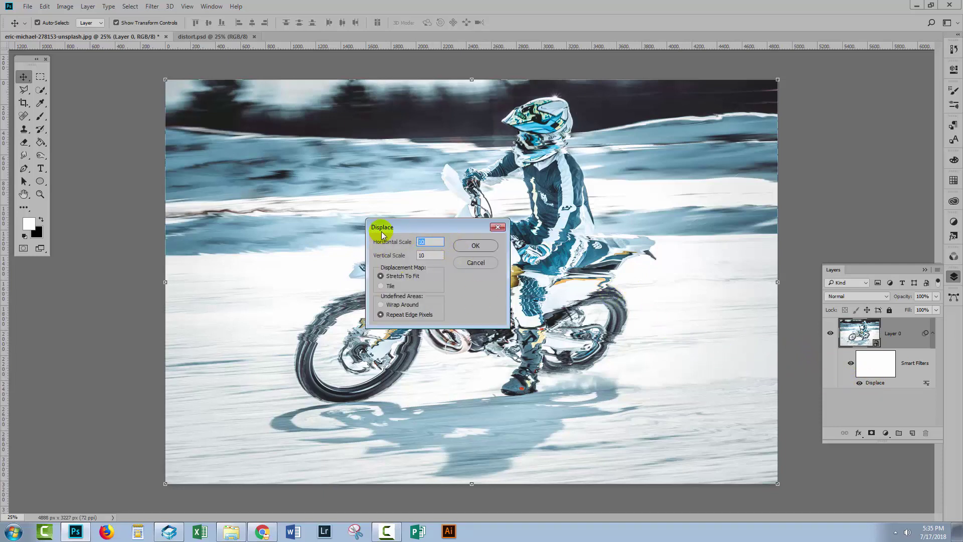
left_click(433, 255)
type("5")
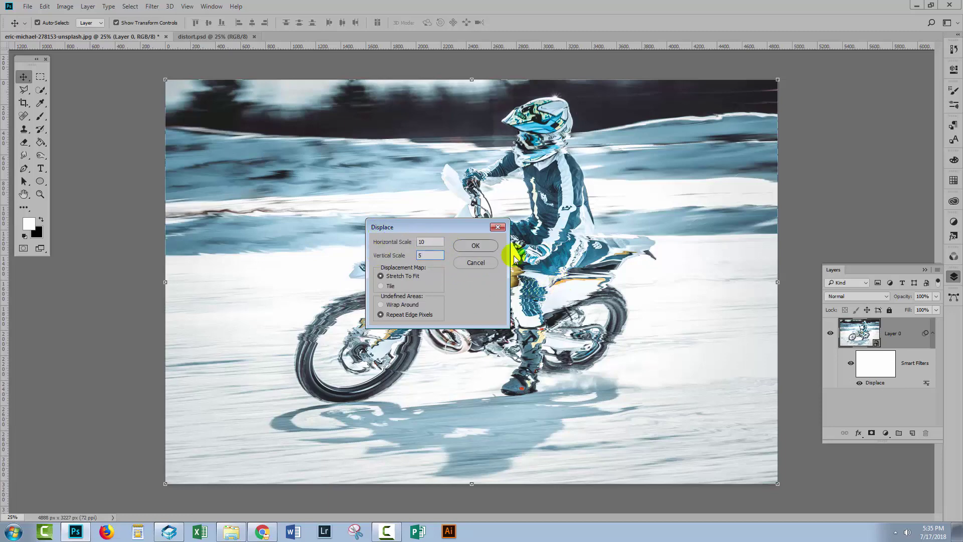
left_click(474, 244)
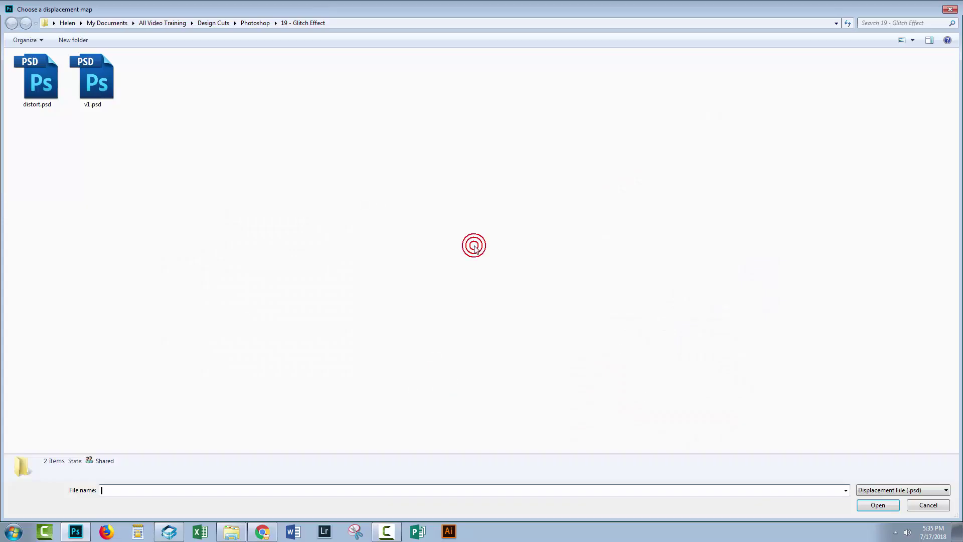
double_click(33, 73)
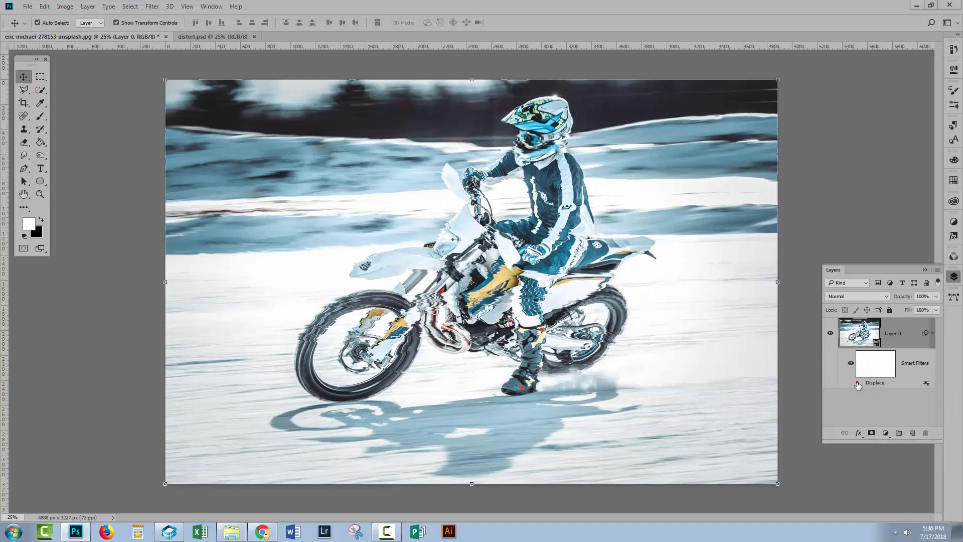
left_click(857, 383)
left_click(858, 382)
Enlarge the Layers panel and duplicate Layer 0 into Layer 0 copy
mouse_move(847, 264)
left_mouse_down()
mouse_move(861, 147)
mouse_move(862, 168)
left_mouse_up()
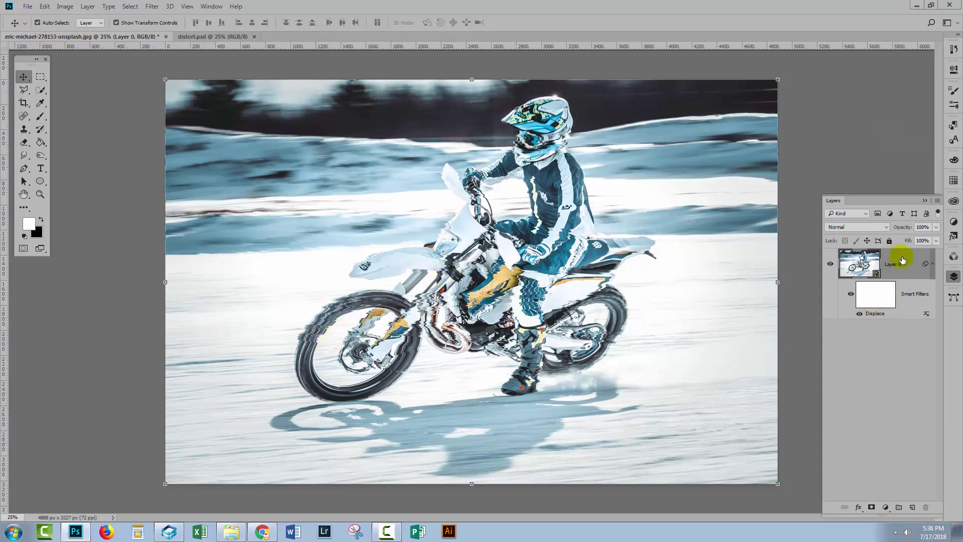
left_click_drag(901, 261, 913, 509)
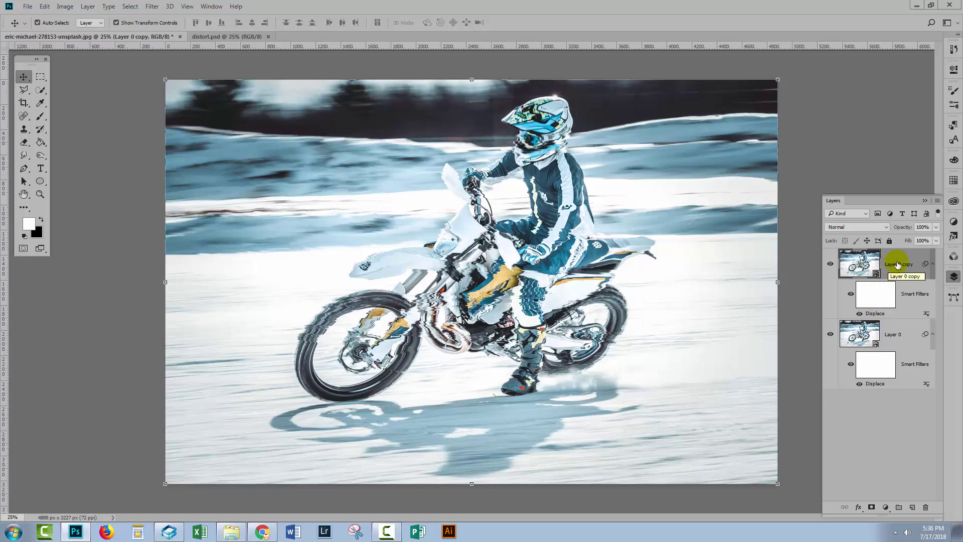
Apply a Shear to Layer 0 copy, bending its curve with two added points
left_click(150, 8)
mouse_move(161, 135)
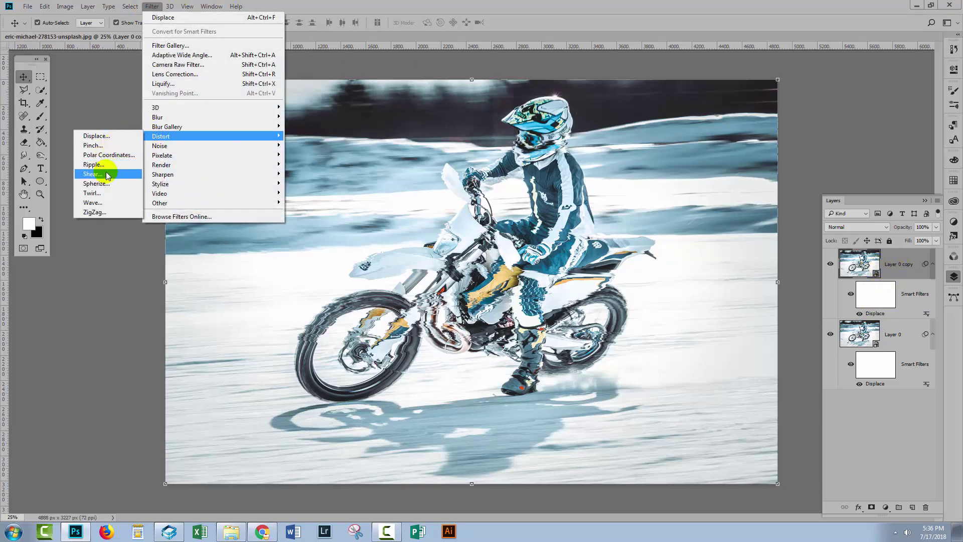
left_click(98, 179)
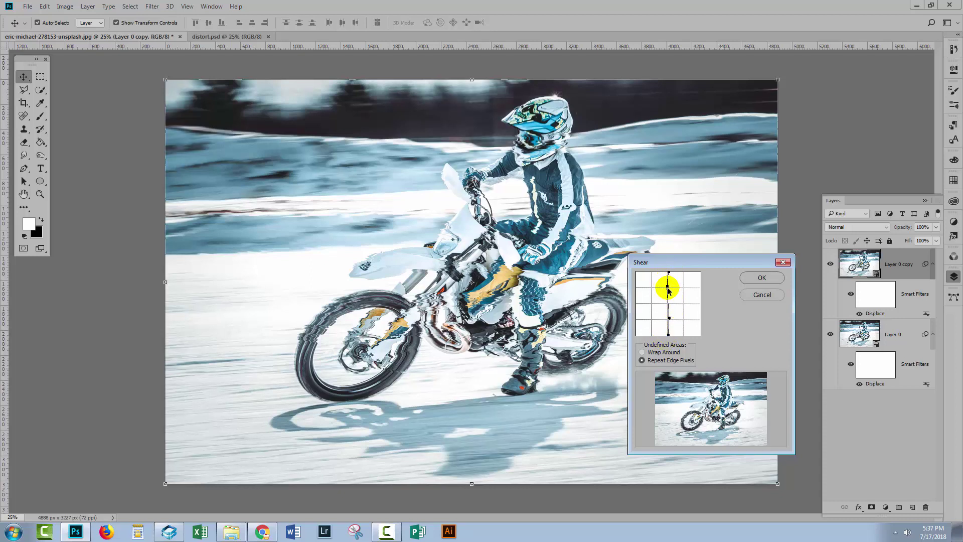
left_click(668, 286)
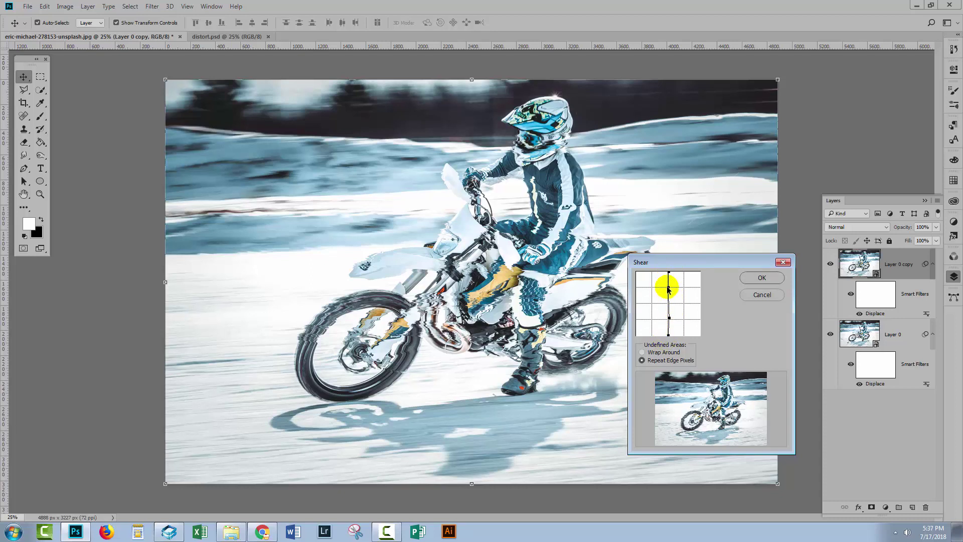
left_click_drag(667, 288, 669, 288)
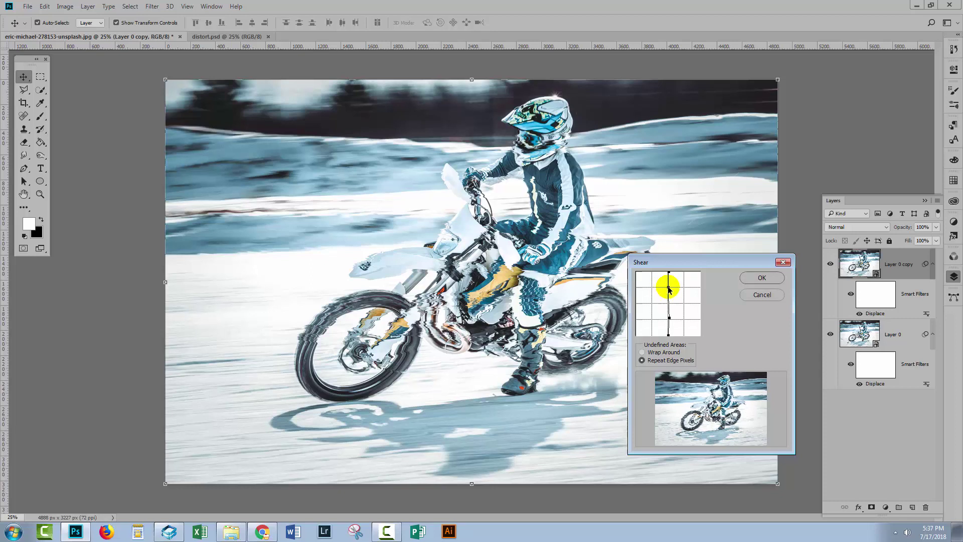
left_click(668, 320)
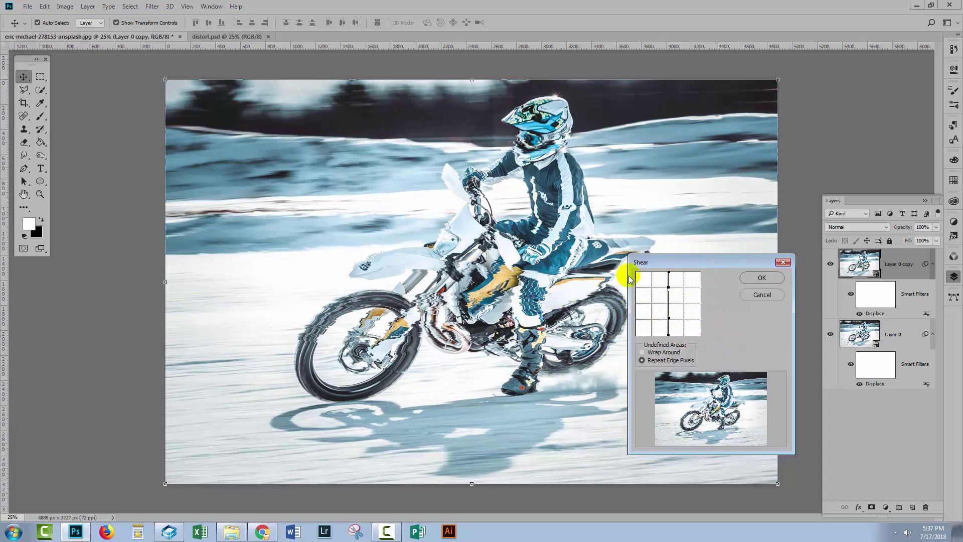
left_click(762, 278)
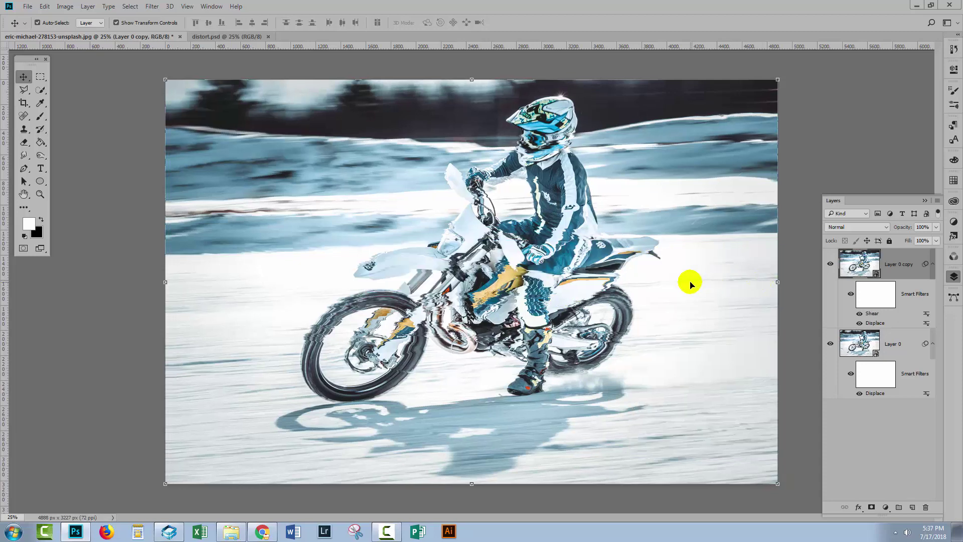
Toggle Layer 0 copy's visibility repeatedly to compare it with the layer below
left_click(829, 264)
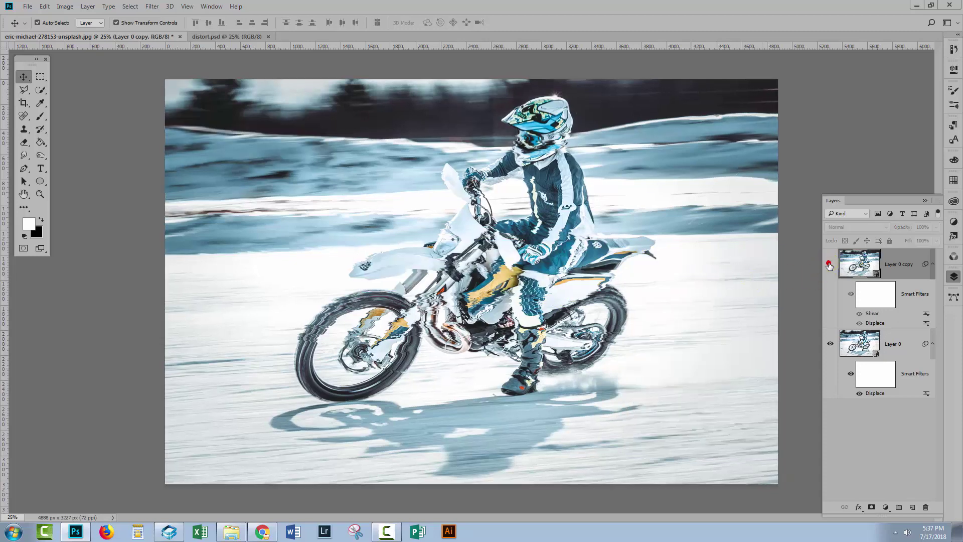
left_click(829, 265)
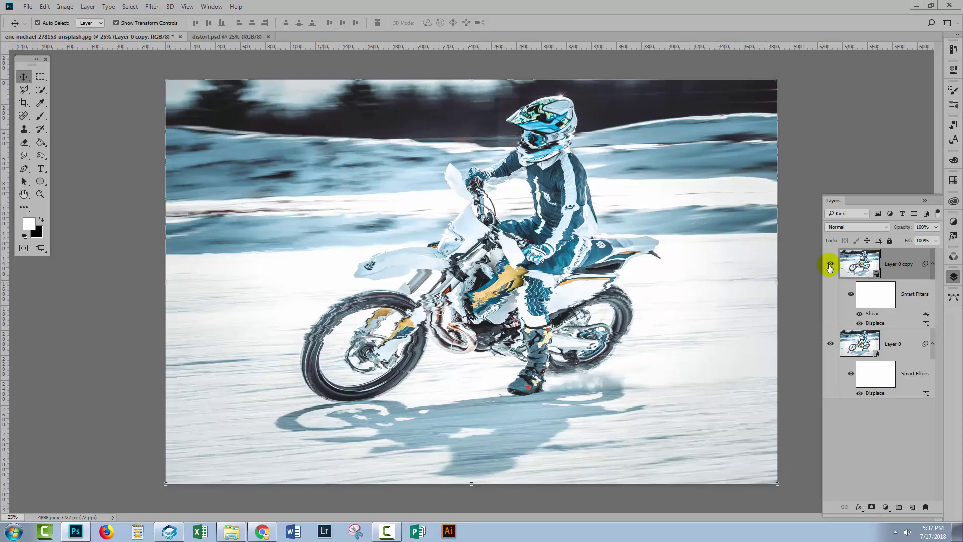
left_click(829, 264)
left_click(830, 264)
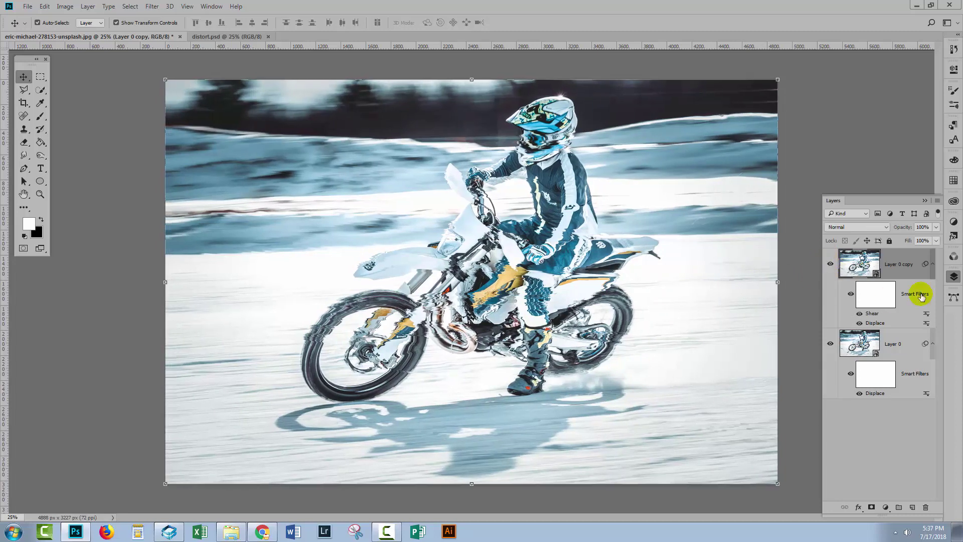
left_click(829, 264)
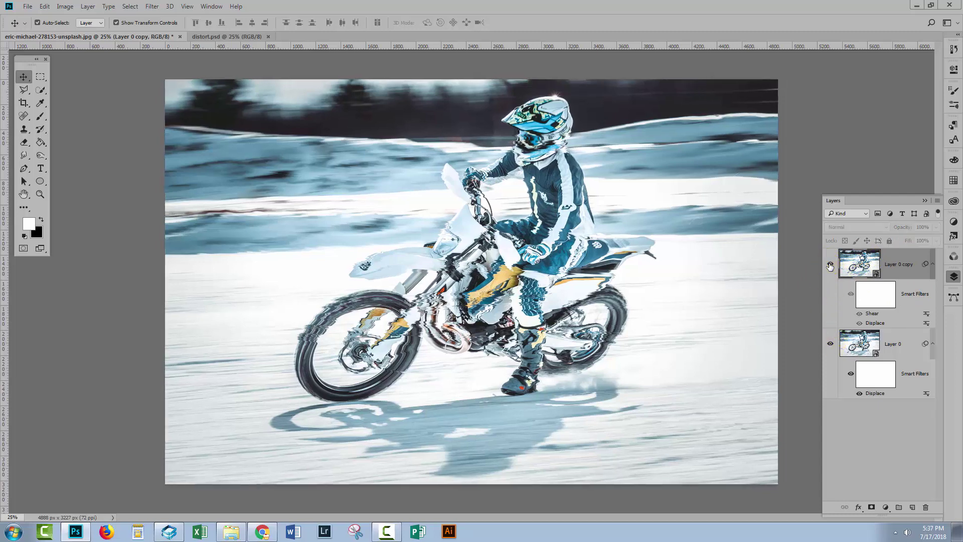
left_click(830, 265)
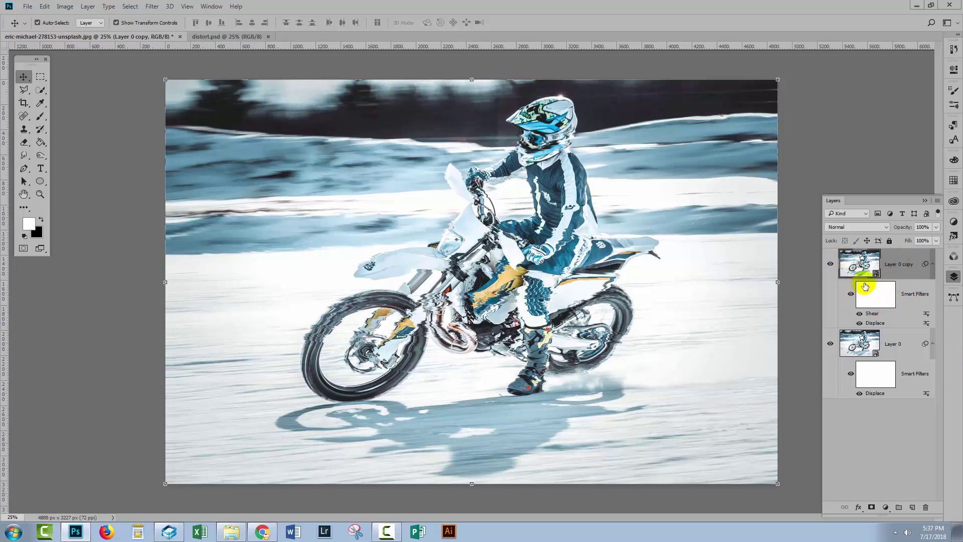
Open Blending Options for Layer 0 copy and blend only its red channel
left_click(858, 508)
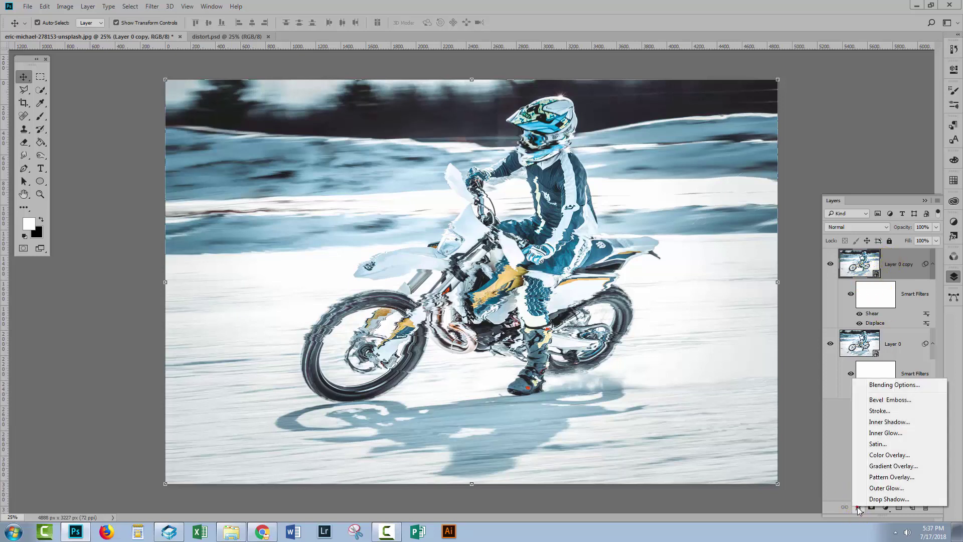
left_click(877, 385)
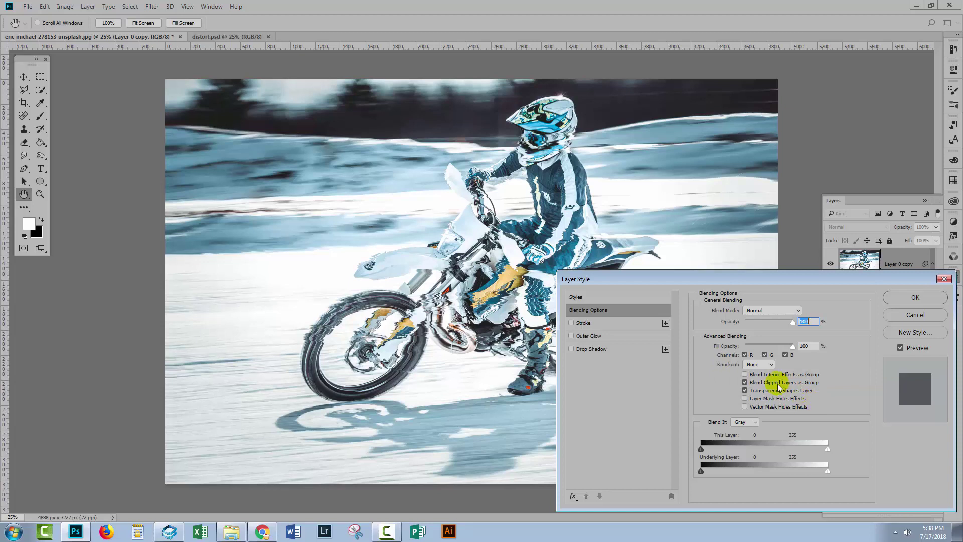
left_click(786, 354)
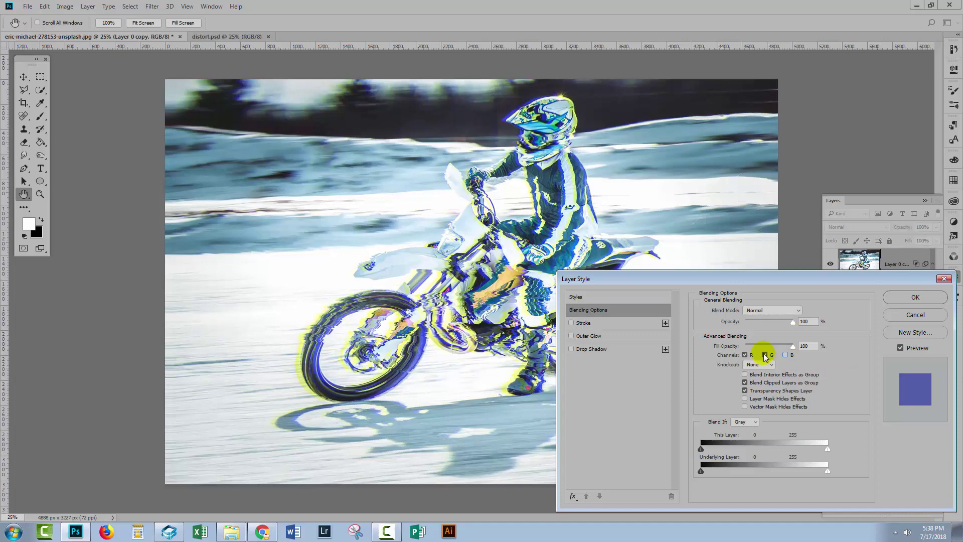
left_click(765, 354)
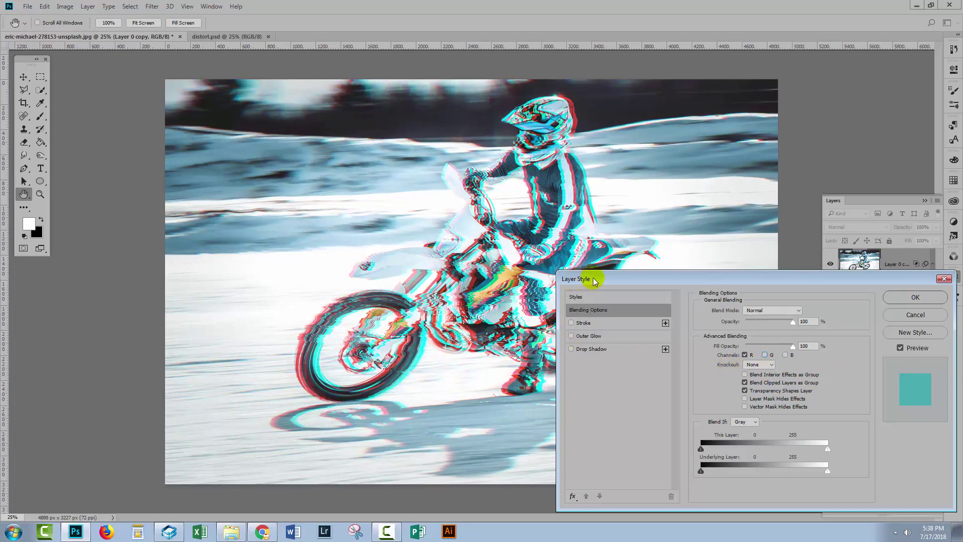
left_click_drag(595, 281, 607, 289)
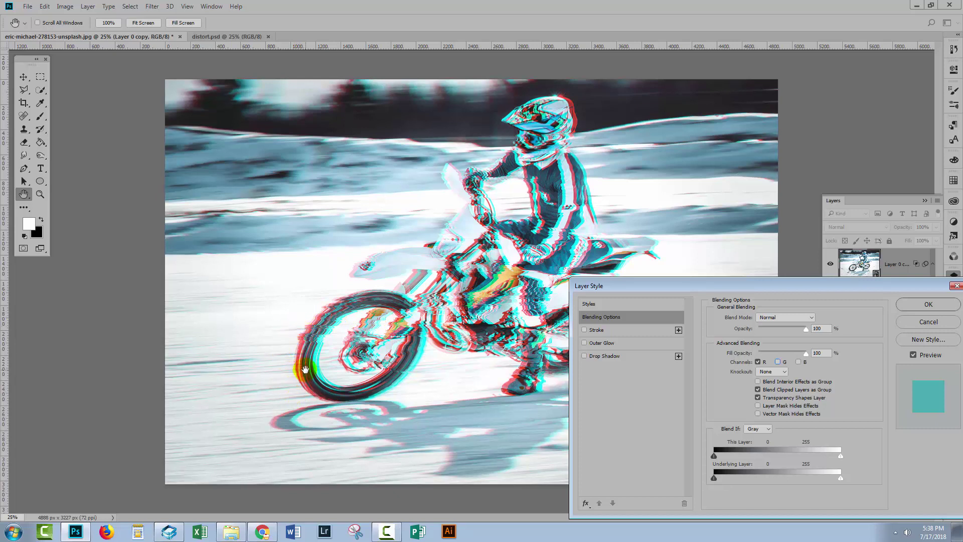
left_click(317, 380)
left_click(321, 359)
left_click(316, 366)
left_click(312, 358)
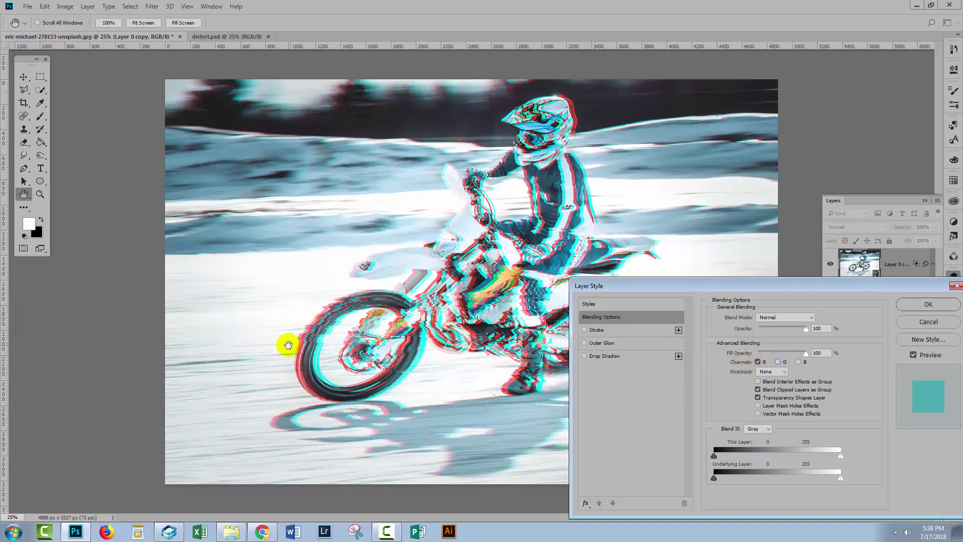
left_click(312, 346)
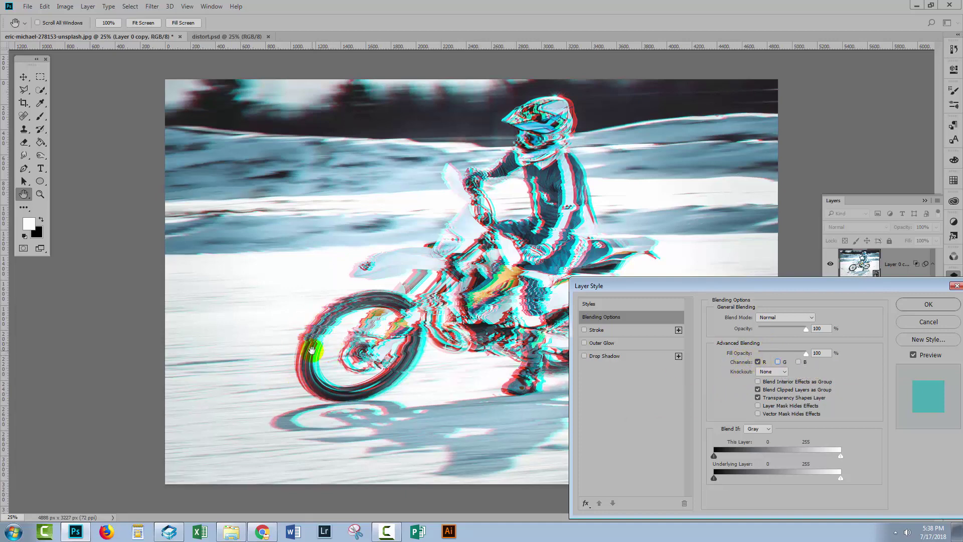
Try green and blue channel combinations, then confirm the red-only channel blend
left_click(777, 362)
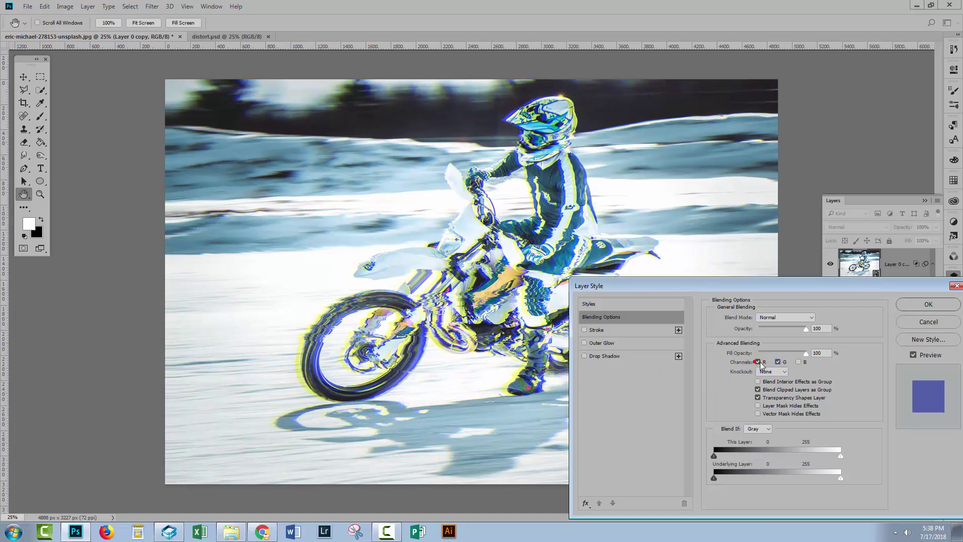
left_click(757, 362)
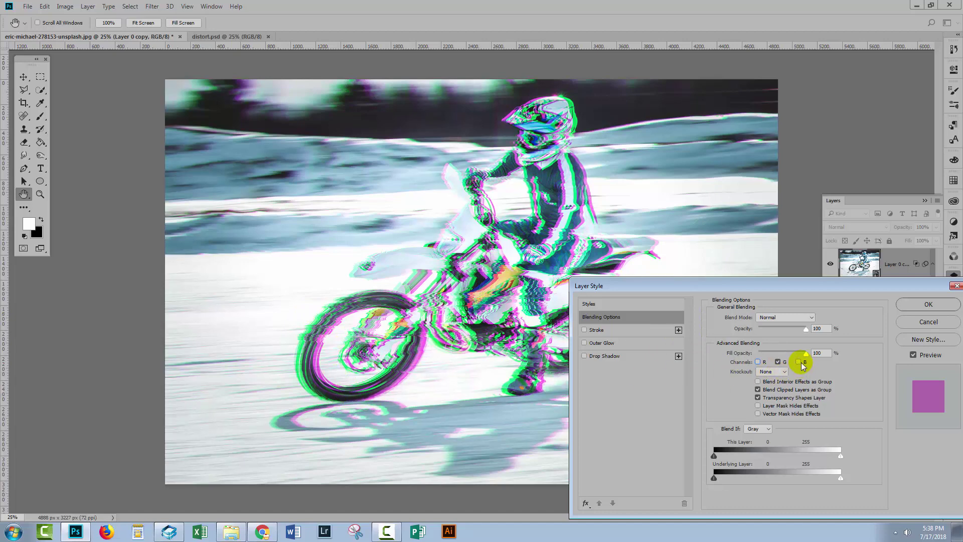
left_click(798, 361)
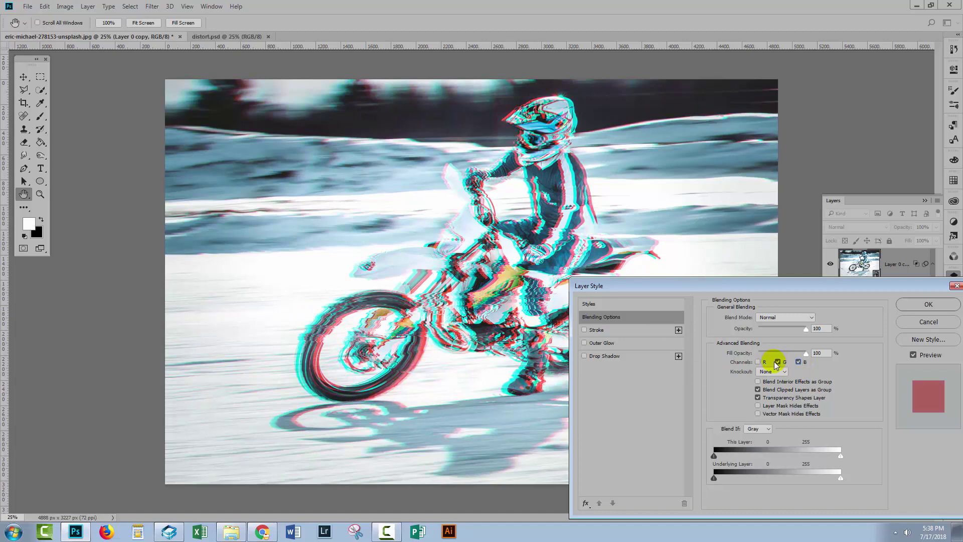
left_click(777, 361)
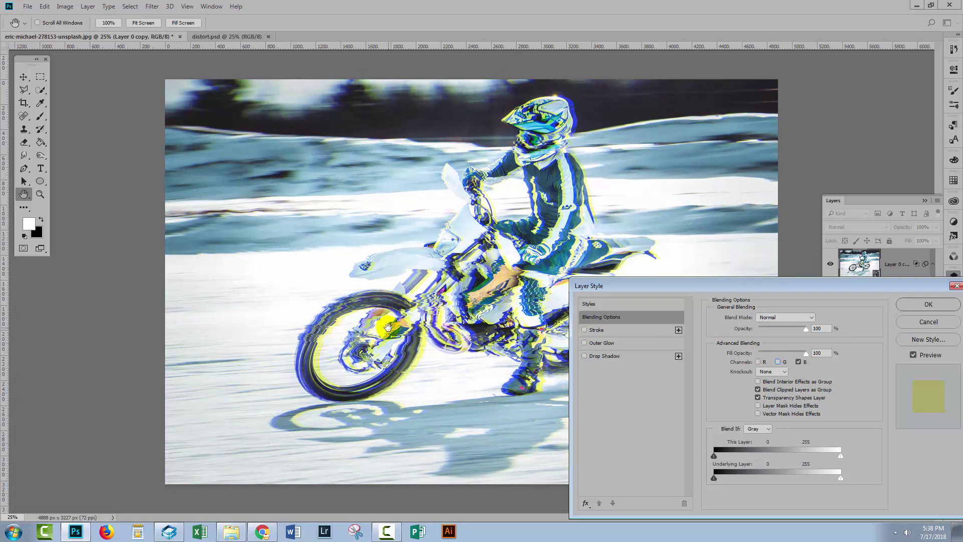
left_click(759, 362)
left_click(798, 362)
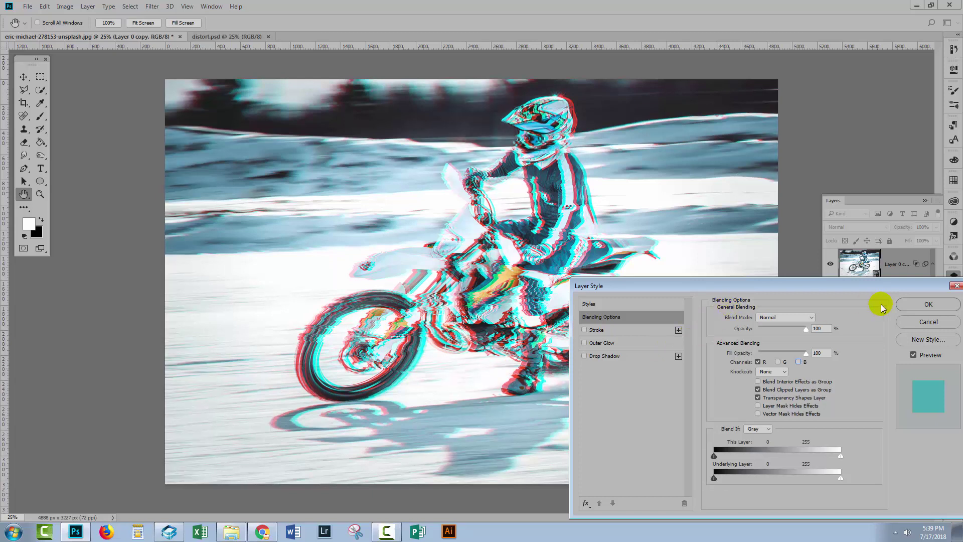
left_click(928, 304)
key("v")
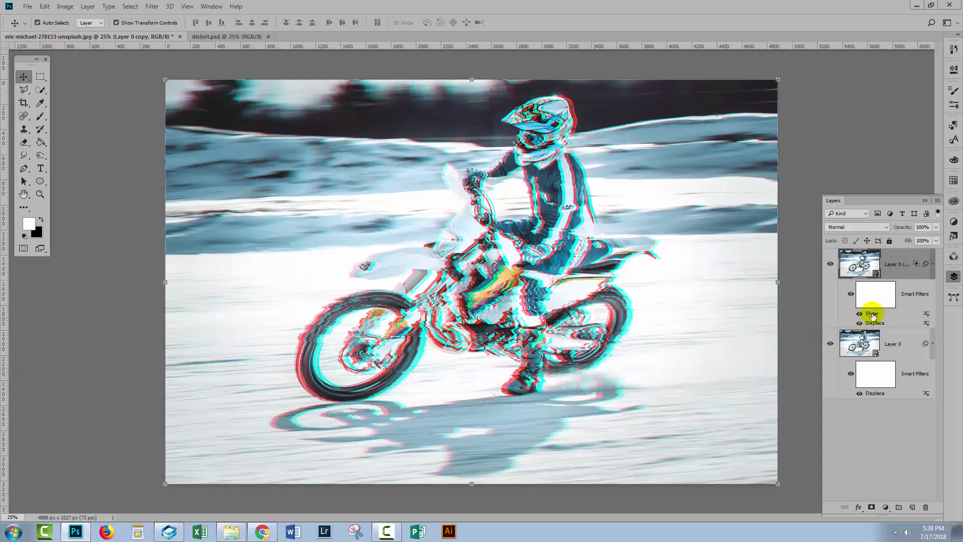
Reopen the Shear smart filter on Layer 0 copy and reapply its curve
double_click(873, 315)
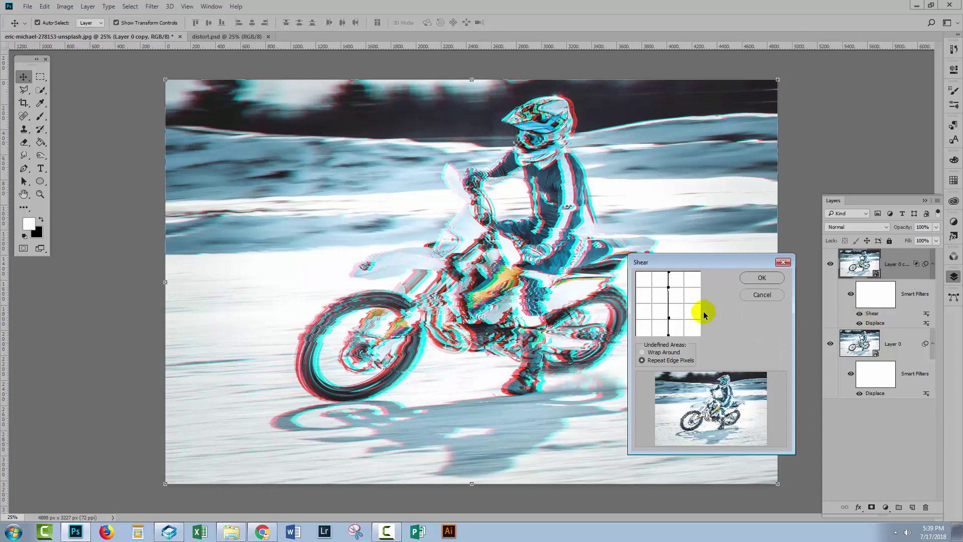
left_click(668, 319)
left_click(763, 277)
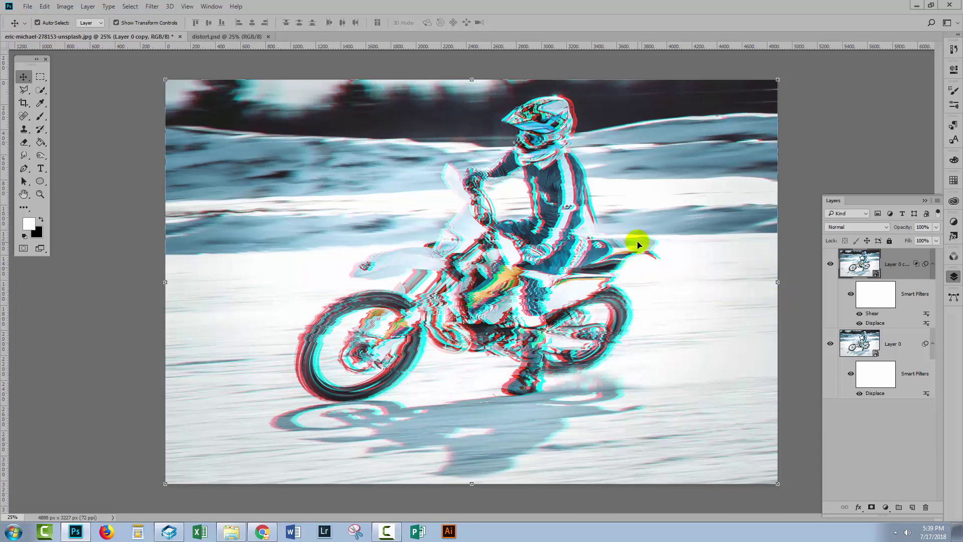
Duplicate distort.psd's Background wave layer into the motocross photo document
left_click(212, 38)
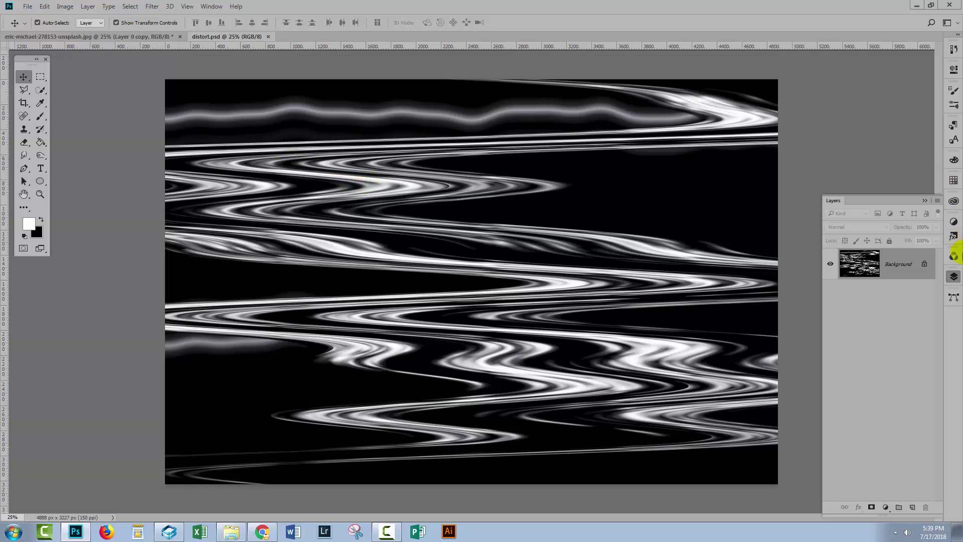
right_click(894, 263)
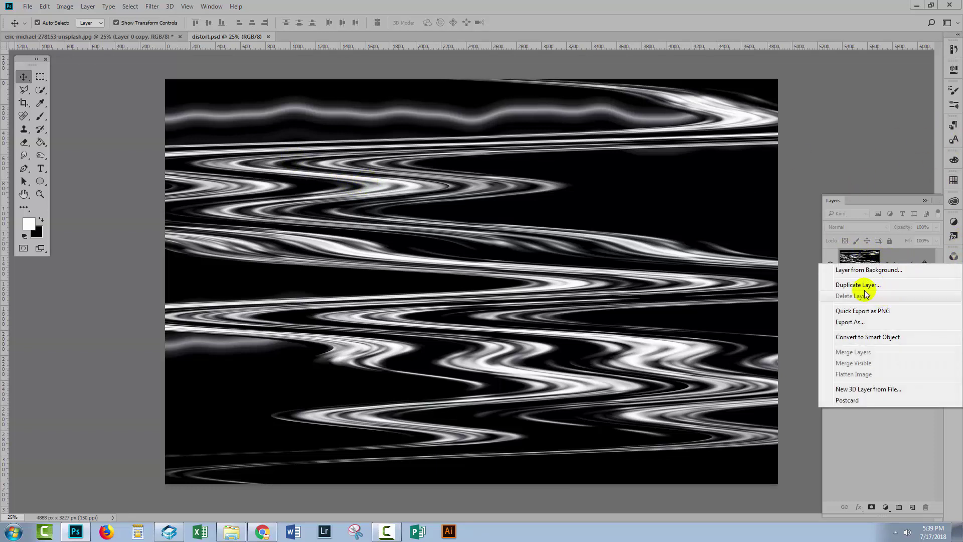
left_click(851, 286)
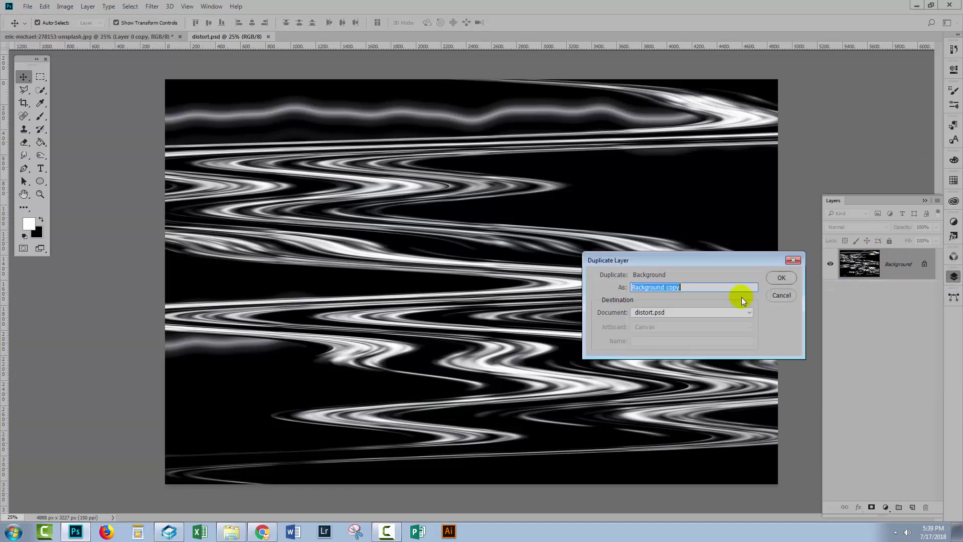
left_click(666, 311)
left_click(647, 321)
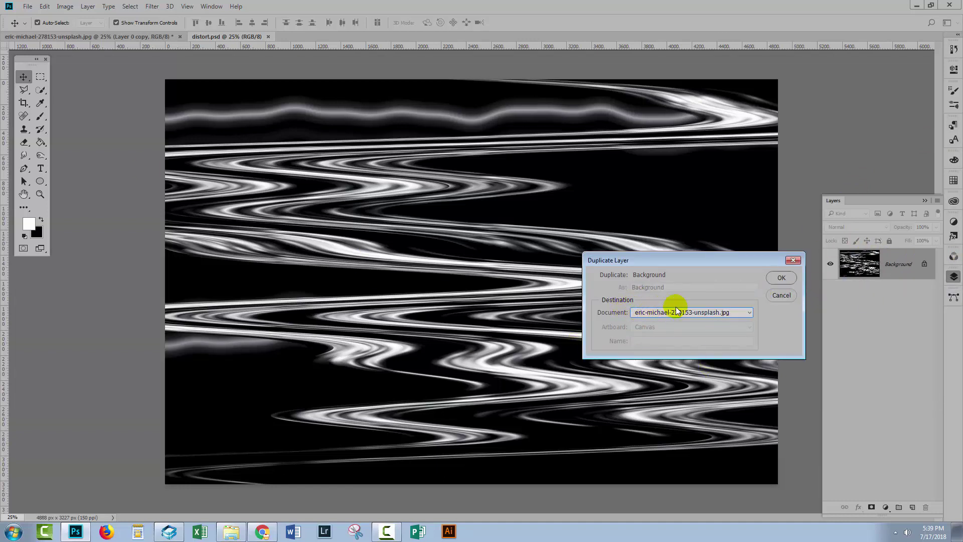
left_click(783, 277)
left_click(107, 36)
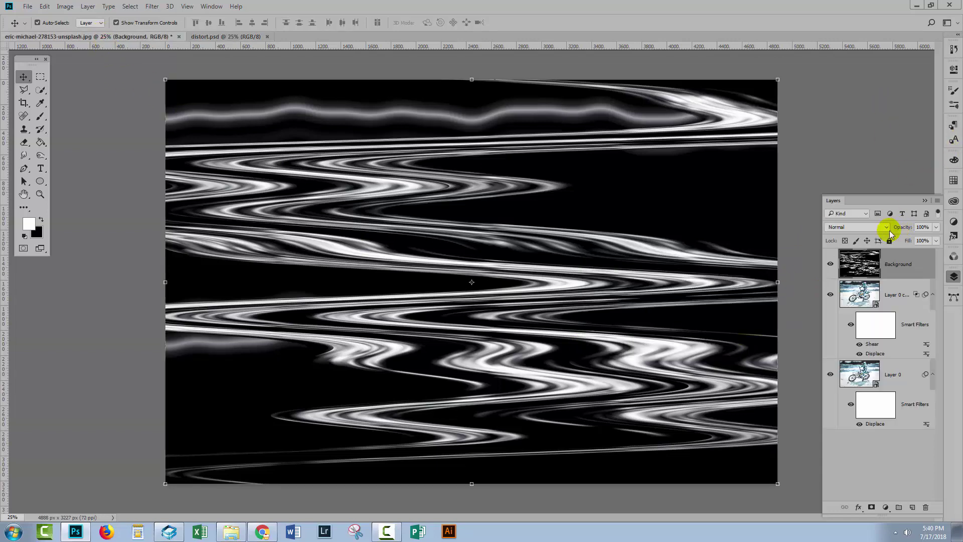
Compare the wave map layer's visibility and set its blend mode to Screen
left_click(829, 267)
left_click(857, 256)
left_click(860, 227)
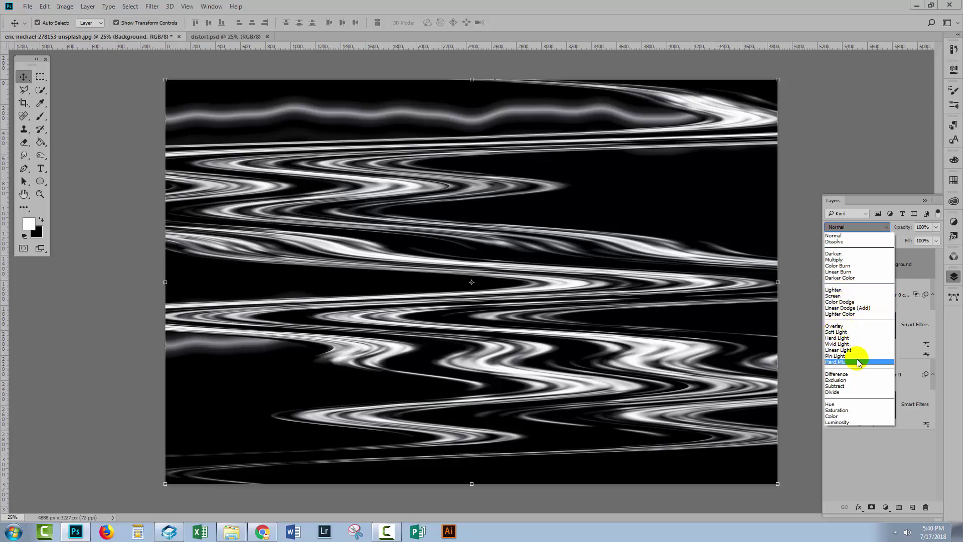
left_click(843, 297)
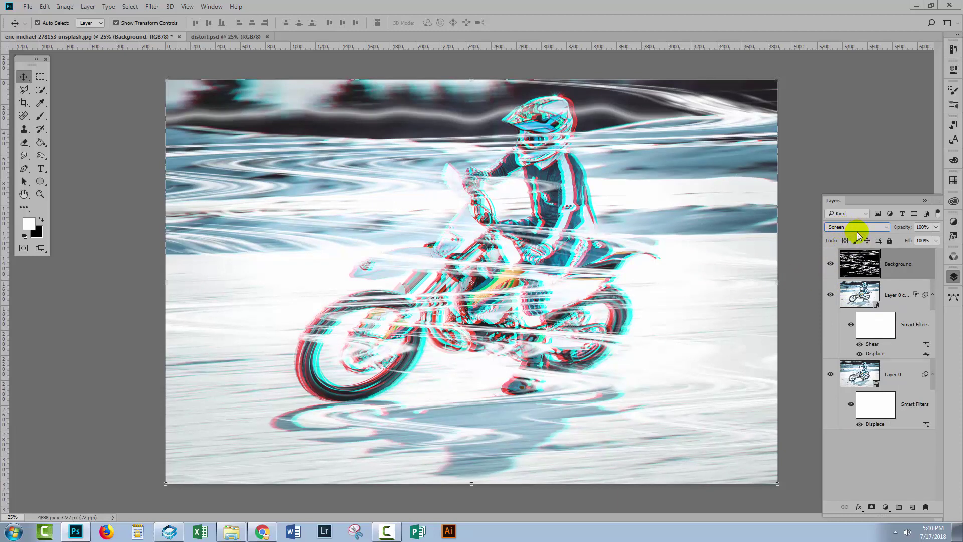
scroll(856, 234, "down", 1)
scroll(857, 233, "down", 1)
scroll(857, 234, "down", 1)
scroll(857, 234, "down", 1)
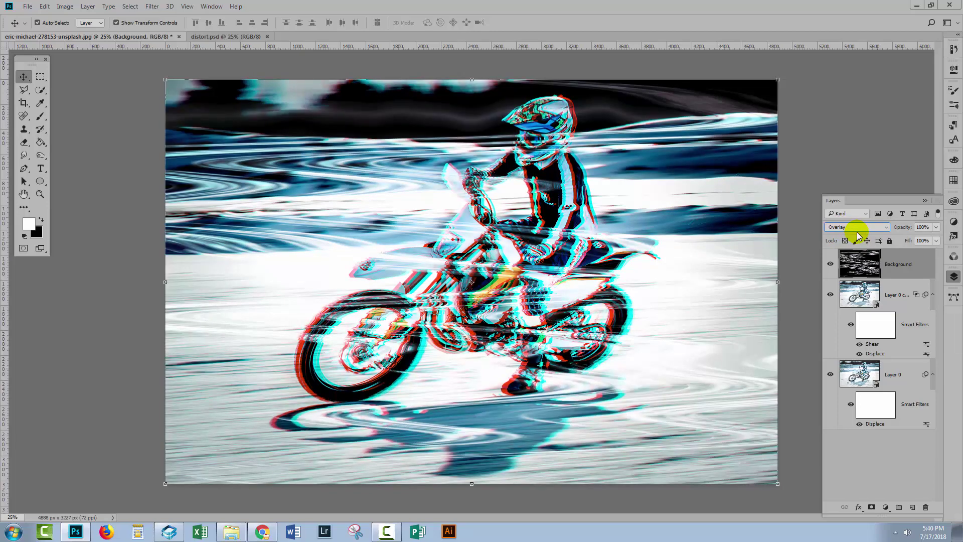
scroll(857, 235, "down", 1)
scroll(857, 233, "down", 1)
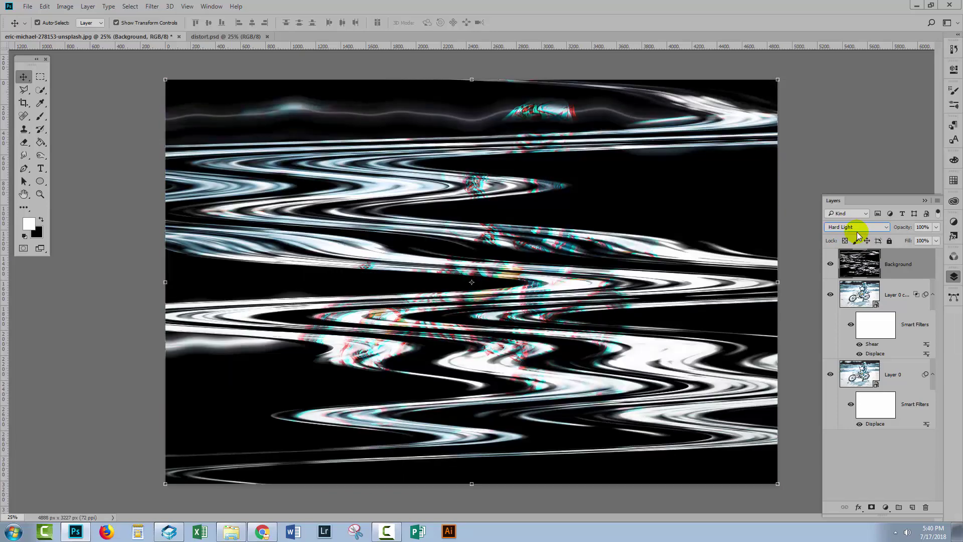
scroll(857, 234, "down", 1)
scroll(857, 234, "down", 1)
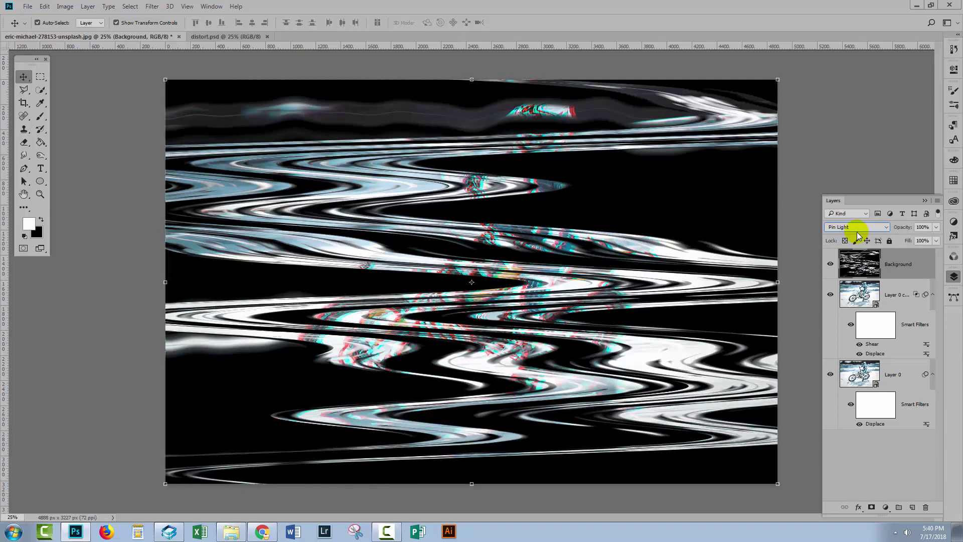
scroll(857, 235, "up", 1)
scroll(857, 236, "down", 2)
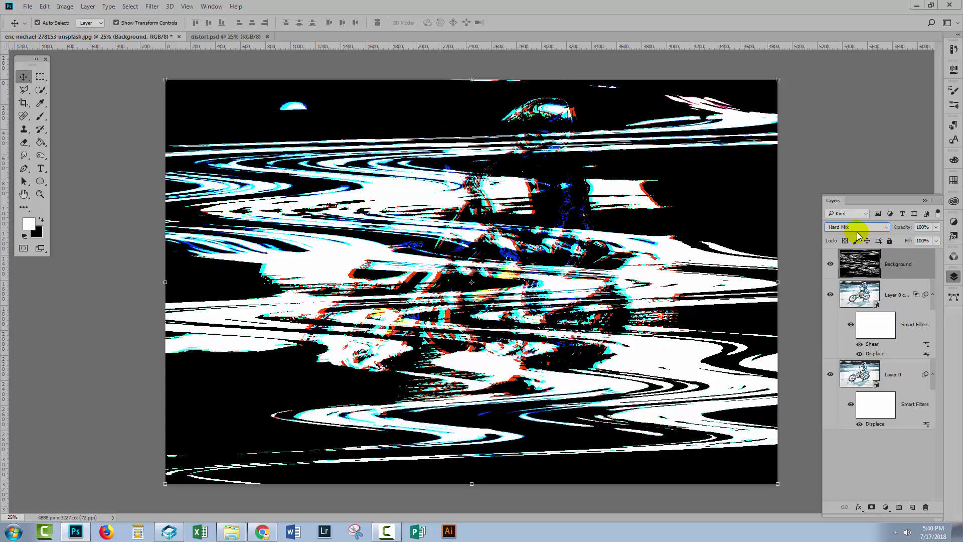
scroll(857, 235, "up", 1)
scroll(857, 236, "up", 1)
scroll(857, 235, "up", 1)
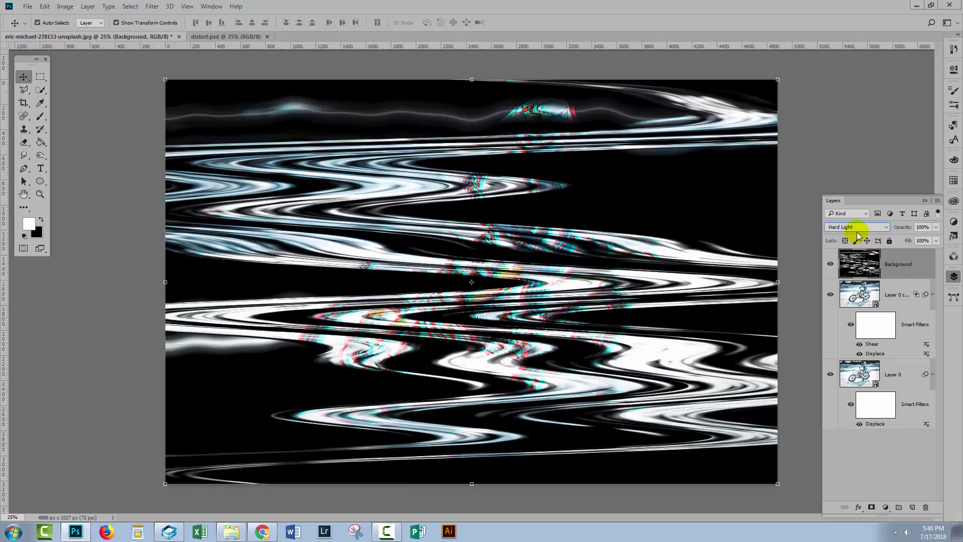
scroll(856, 236, "up", 2)
scroll(857, 235, "up", 1)
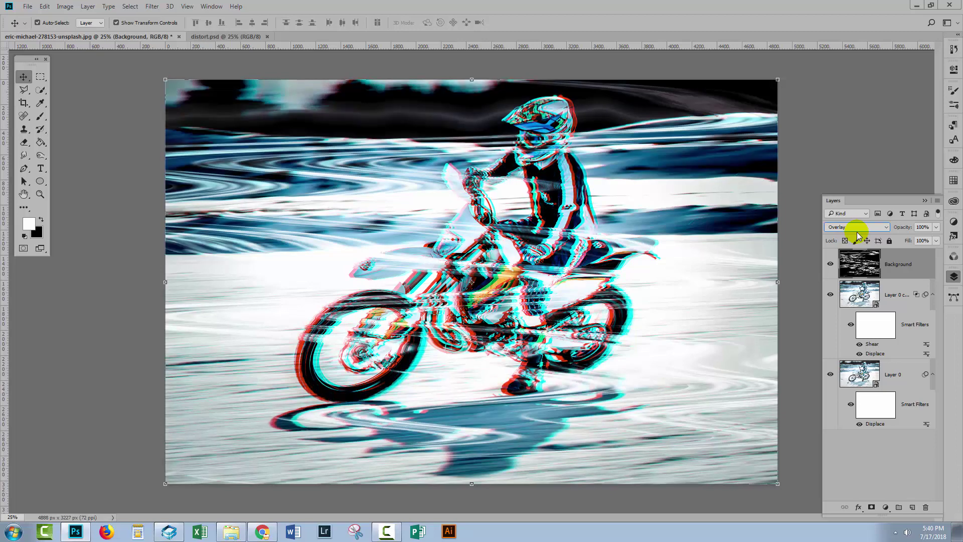
scroll(857, 235, "up", 1)
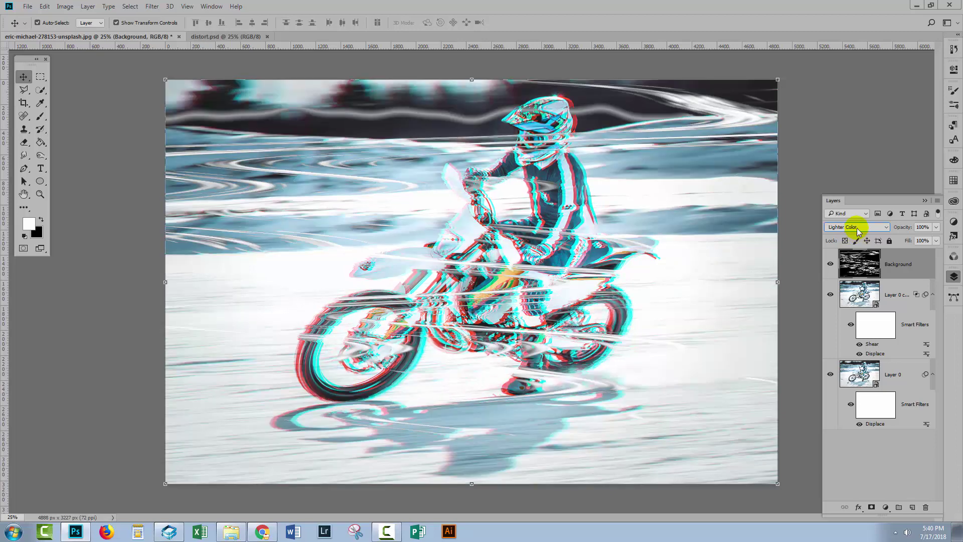
left_click(857, 231)
left_click(845, 295)
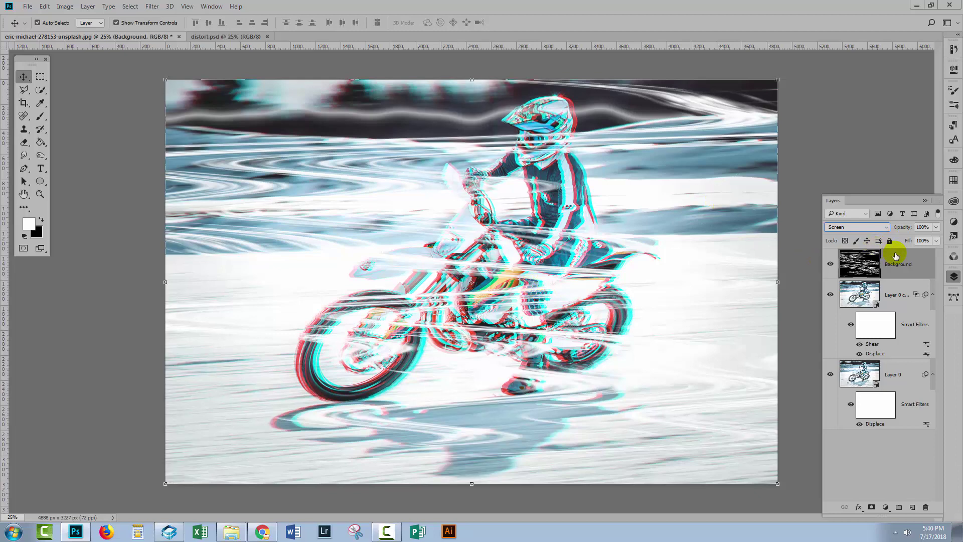
Lower the wave map layer's opacity to 38%
mouse_move(906, 227)
left_mouse_down()
mouse_move(826, 225)
mouse_move(870, 230)
left_mouse_up()
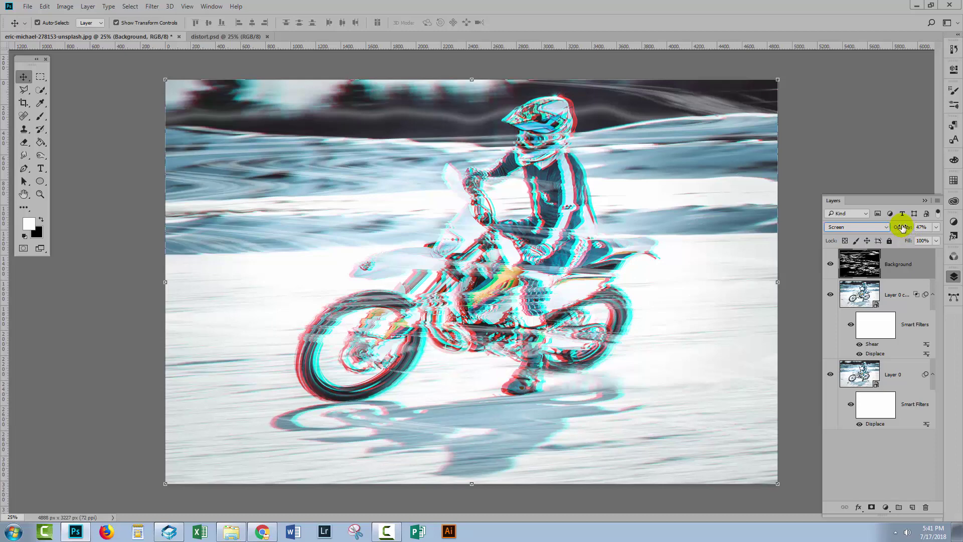
left_click_drag(902, 227, 895, 233)
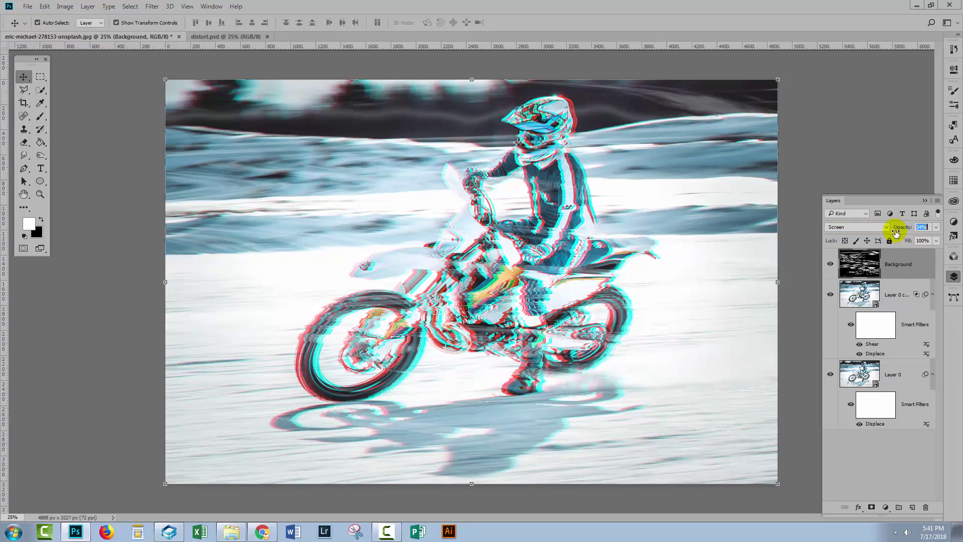
left_click(936, 226)
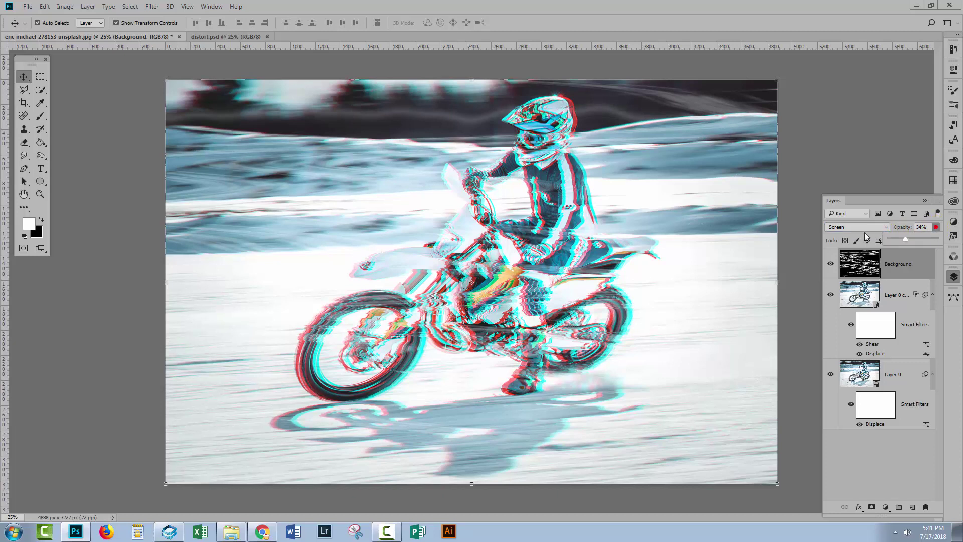
left_click(903, 227)
left_click_drag(900, 228, 892, 228)
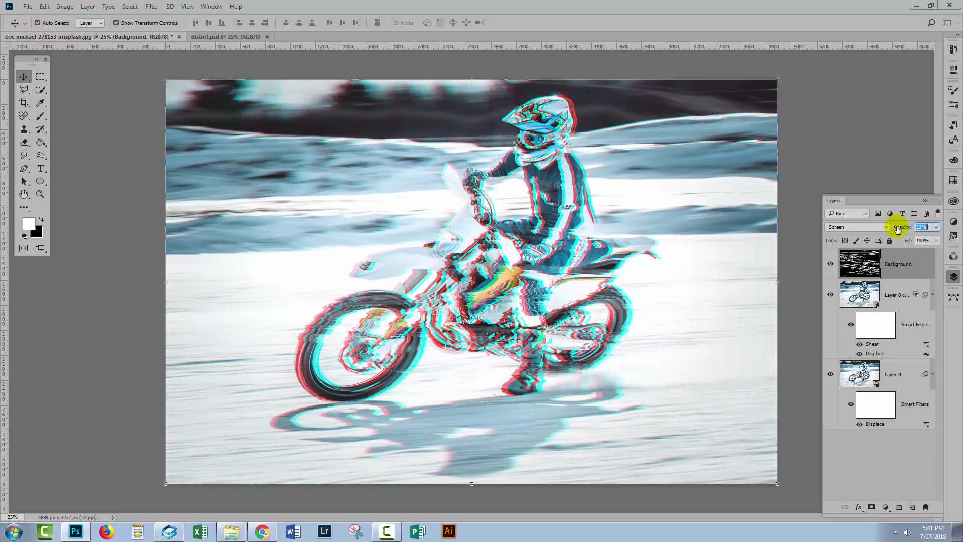
left_click_drag(900, 228, 905, 228)
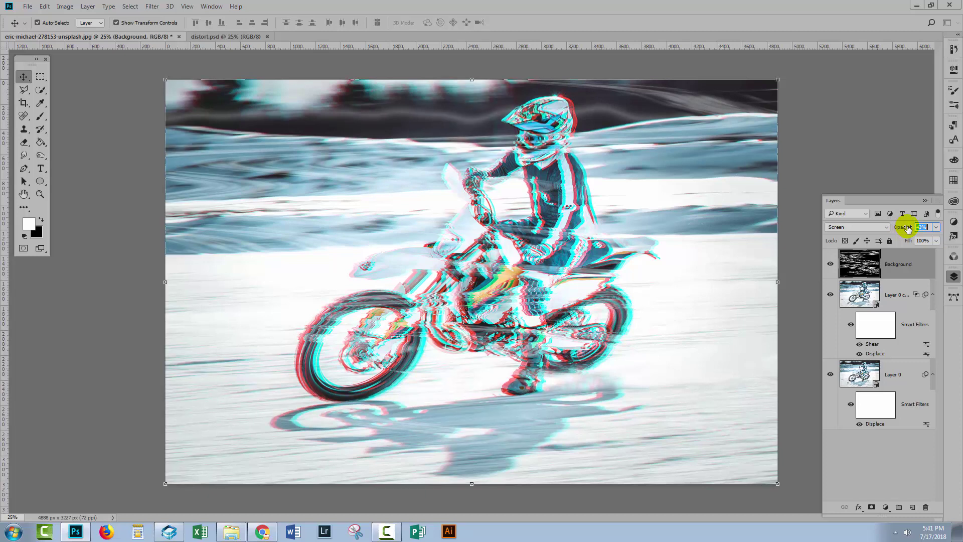
left_click_drag(907, 228, 865, 216)
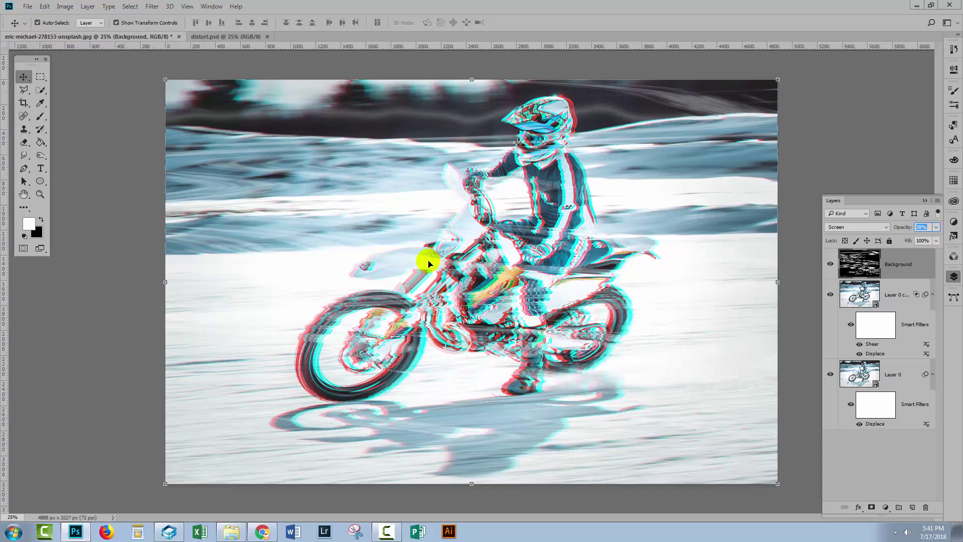
Create a 1000 × 600 px, 150 ppi document with Black background contents
left_click(26, 6)
left_click(34, 16)
type("1000")
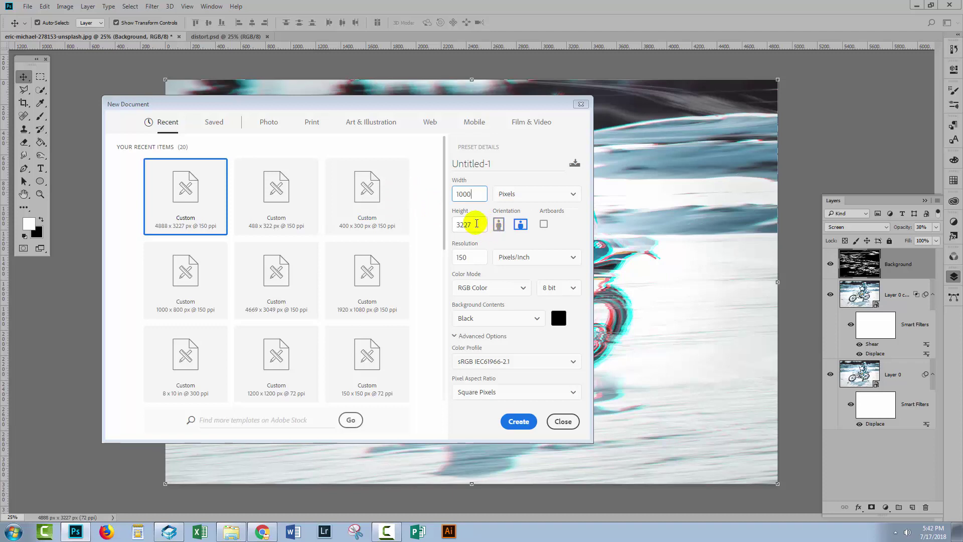
left_click(475, 223)
type("600")
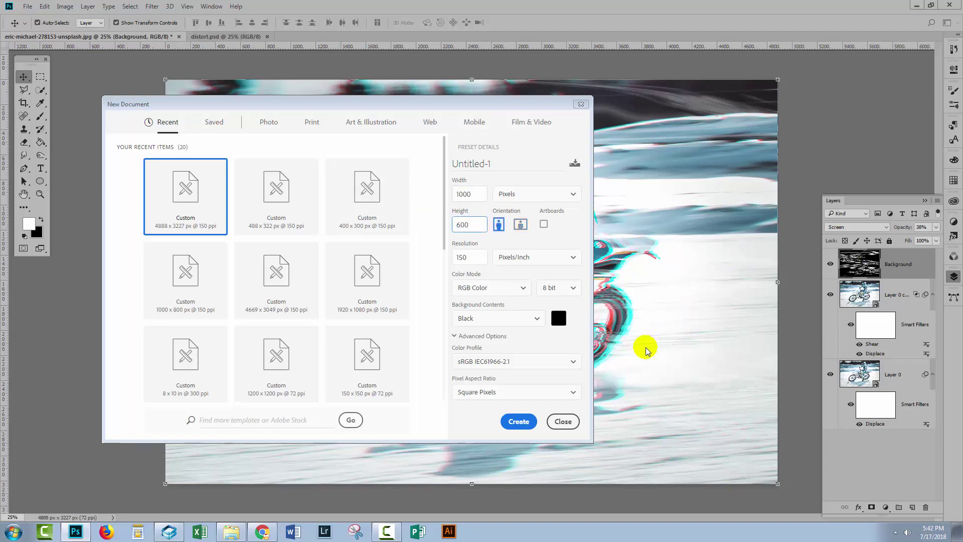
left_click(515, 423)
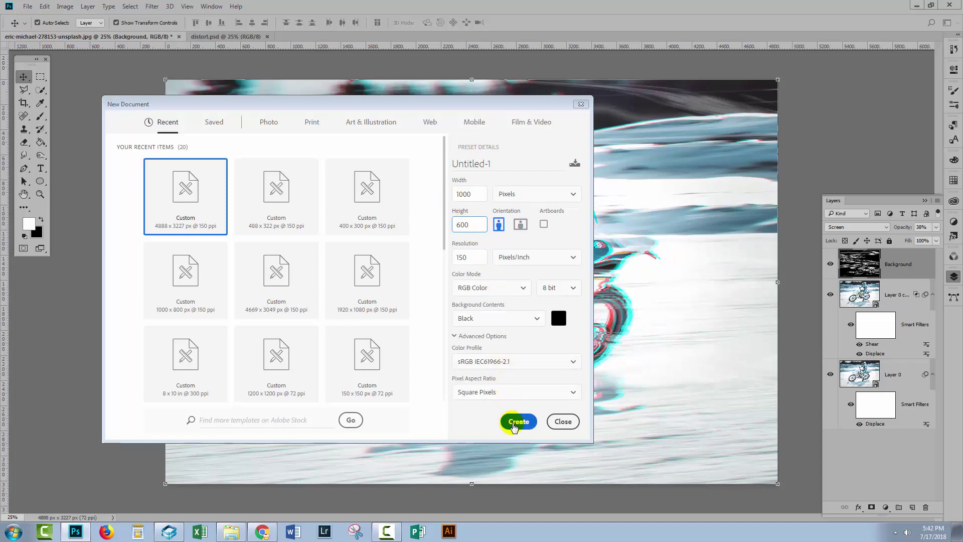
left_click(516, 424)
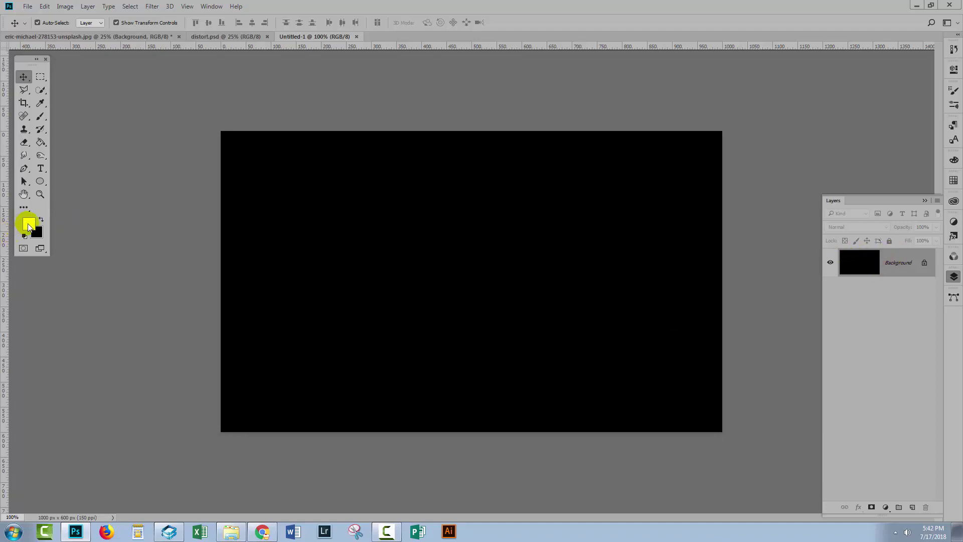
Set the foreground colour to #808080 and paint-bucket fill the canvas with it
left_click(30, 225)
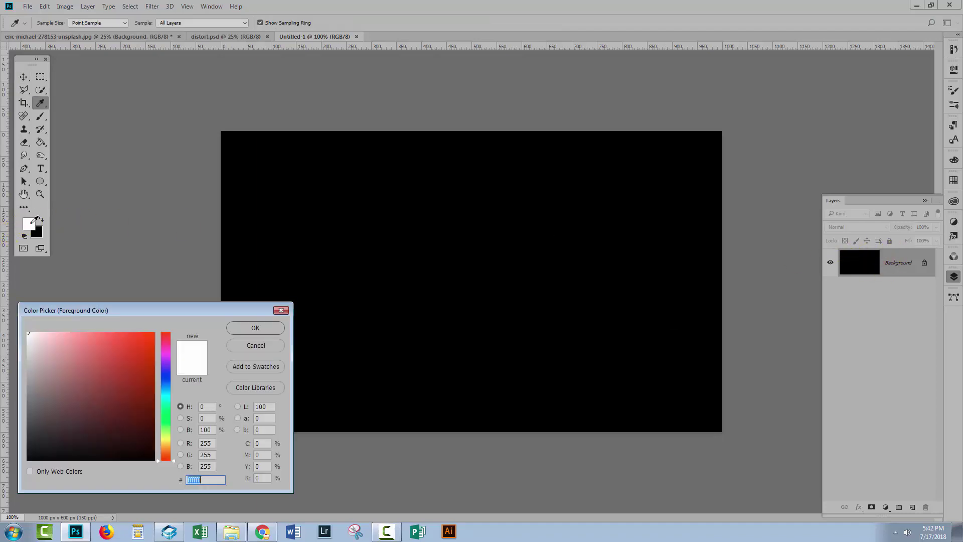
left_click(29, 396)
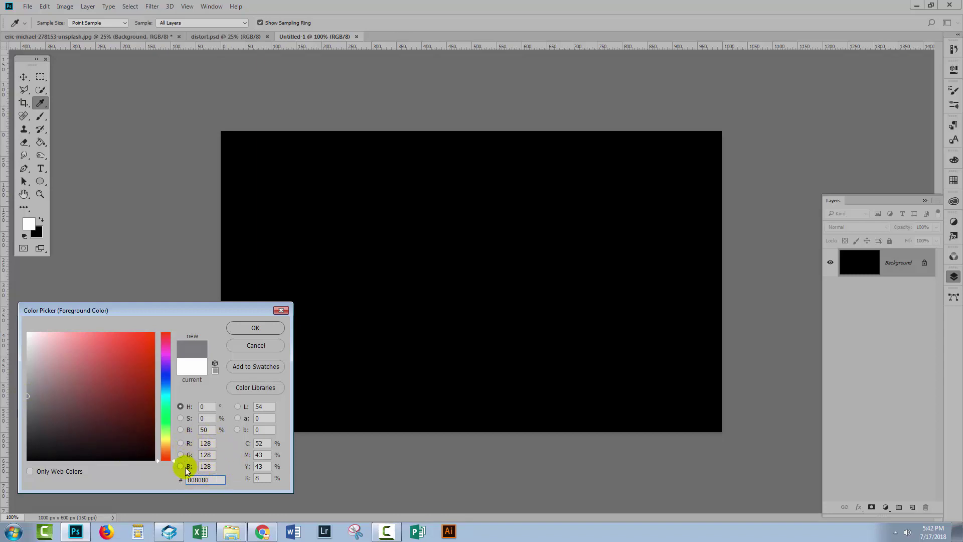
key("Home")
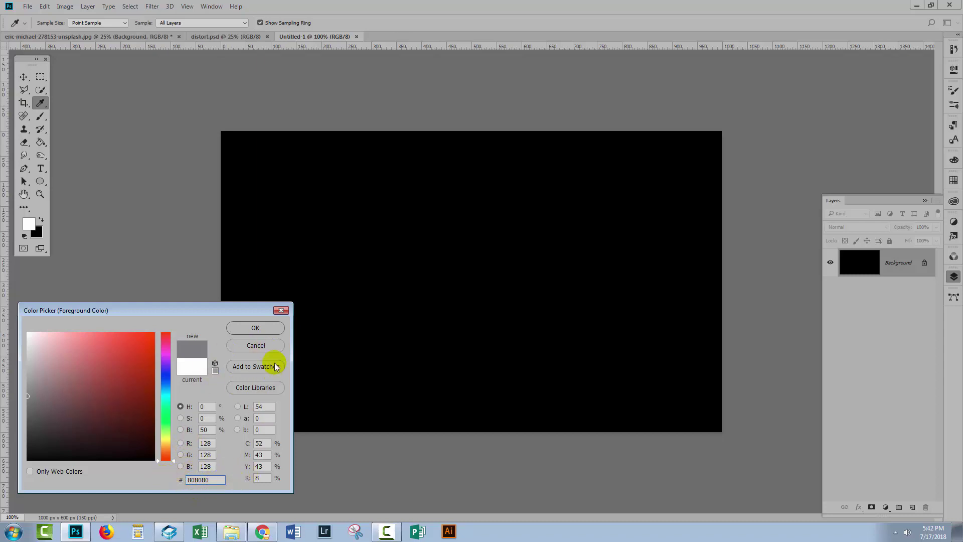
left_click(254, 329)
key("v")
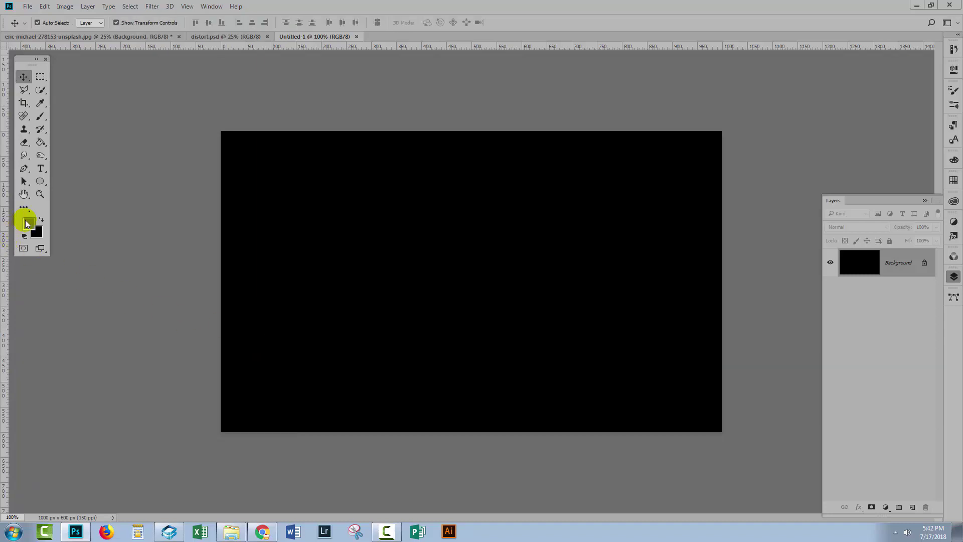
left_click(40, 142)
left_click(310, 285)
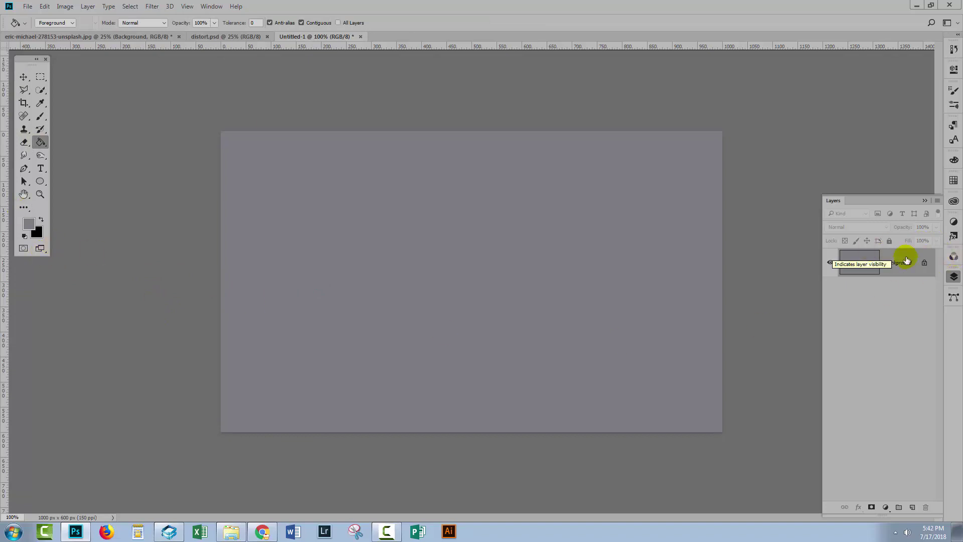
Apply Gaussian, Monochromatic Add Noise at about 118% amount
left_click(153, 7)
mouse_move(161, 145)
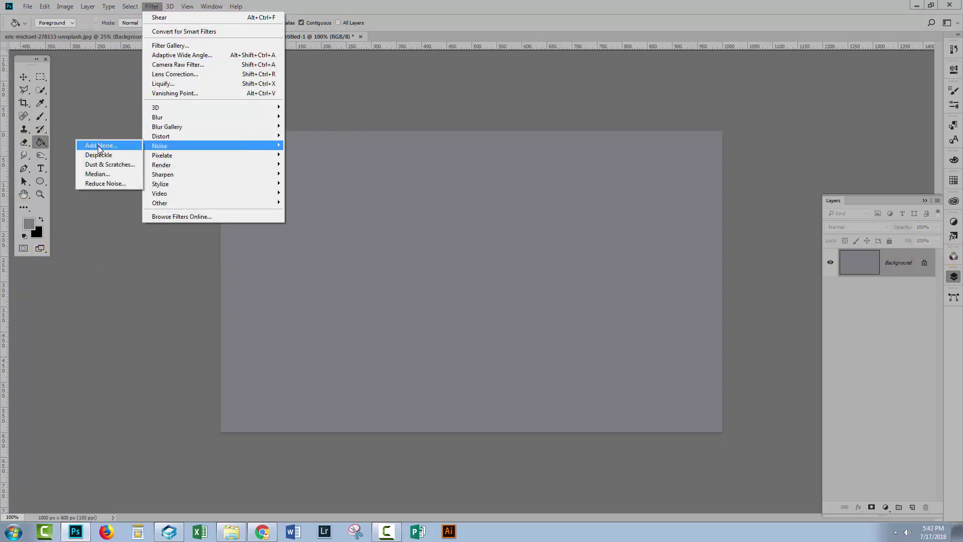
left_click(98, 145)
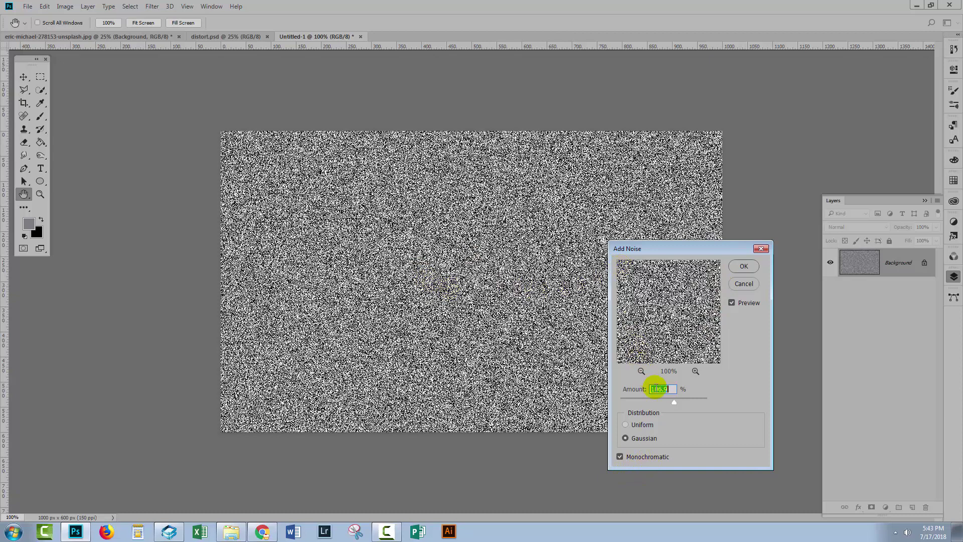
left_click_drag(673, 406, 702, 398)
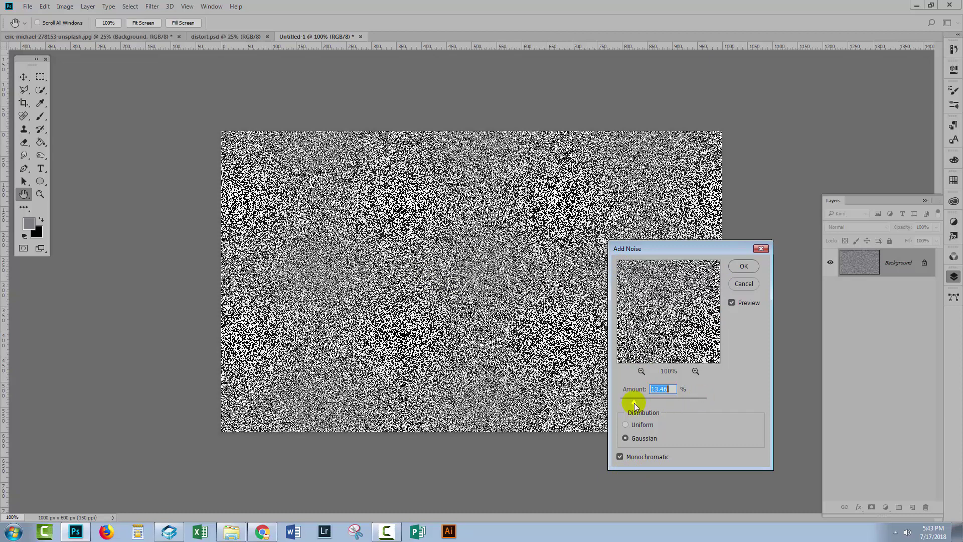
left_click_drag(634, 402, 660, 404)
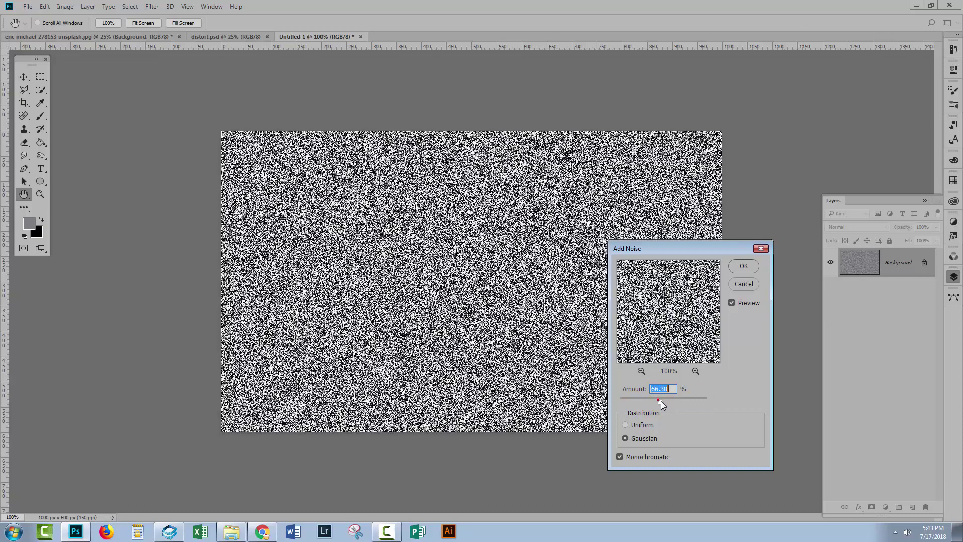
left_click_drag(663, 404, 677, 404)
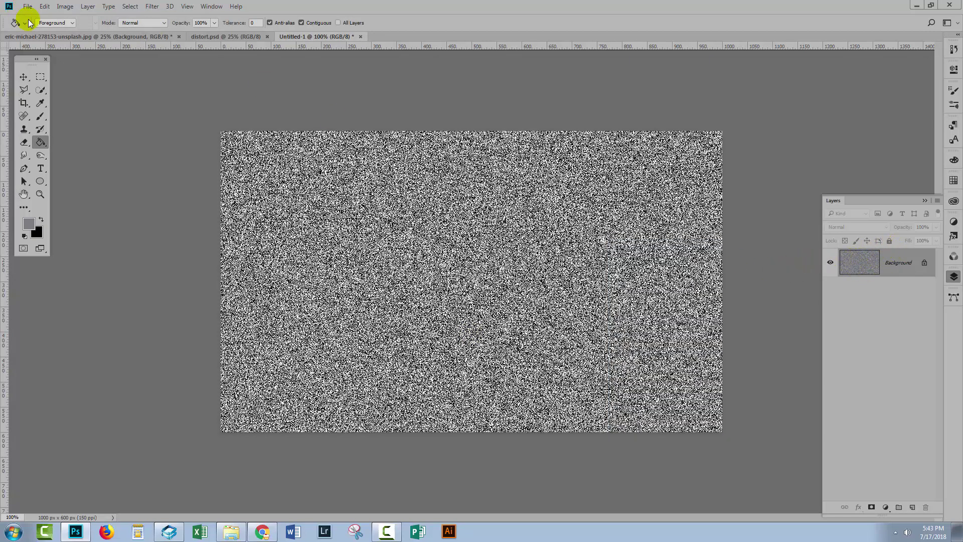
Duplicate the noise layer into the unsplash motocross photo document
right_click(891, 263)
left_click(873, 279)
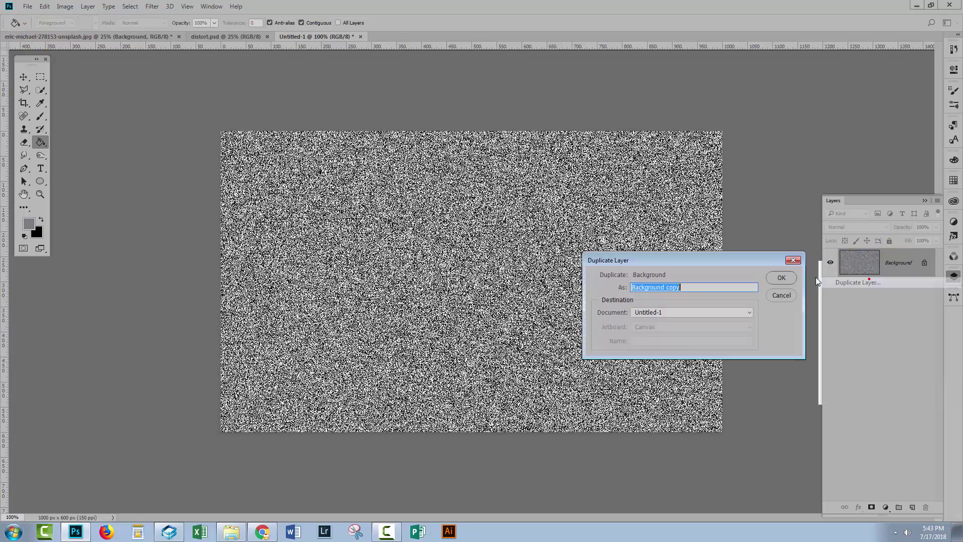
left_click(693, 311)
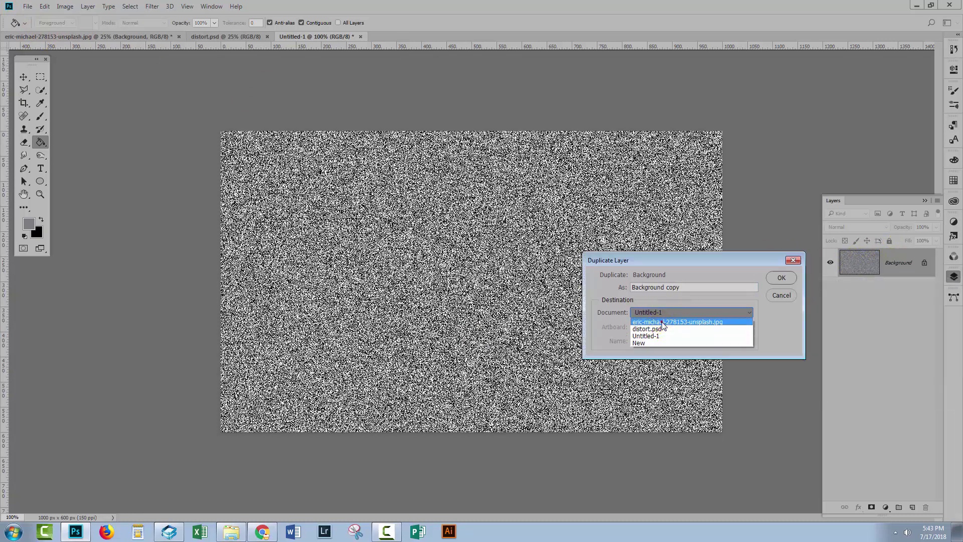
left_click(658, 323)
left_click(782, 279)
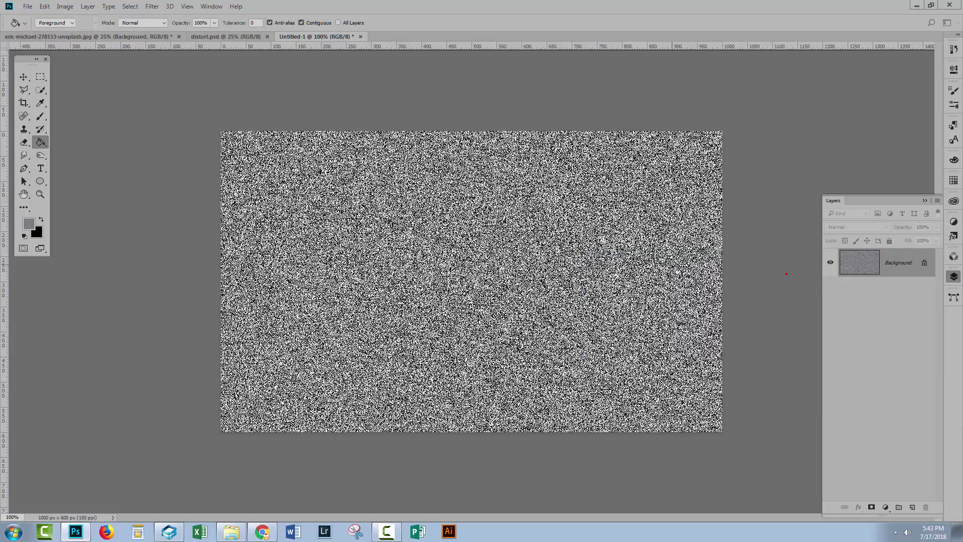
In the motocross photo, move the noise to the top-left and stretch it over the image
left_click(77, 38)
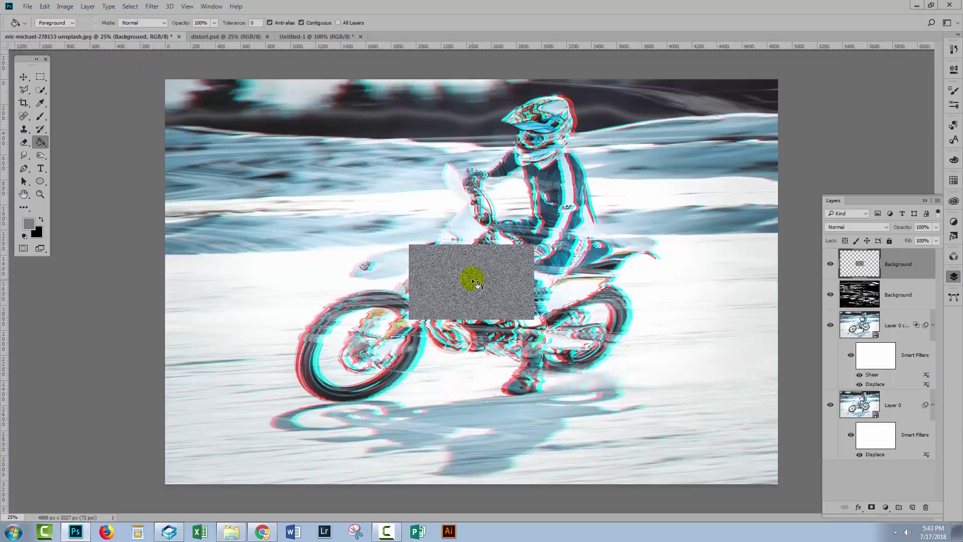
left_click(23, 75)
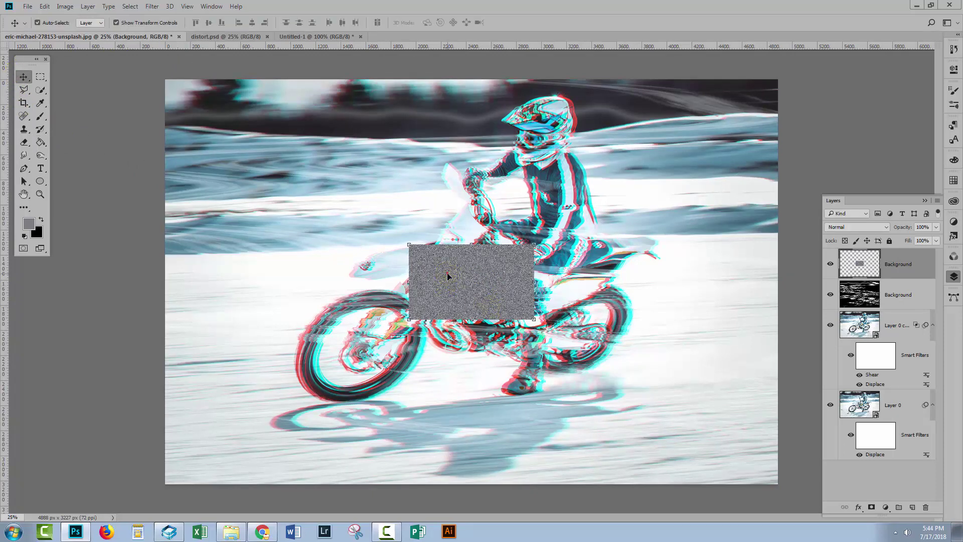
left_click_drag(440, 274, 201, 110)
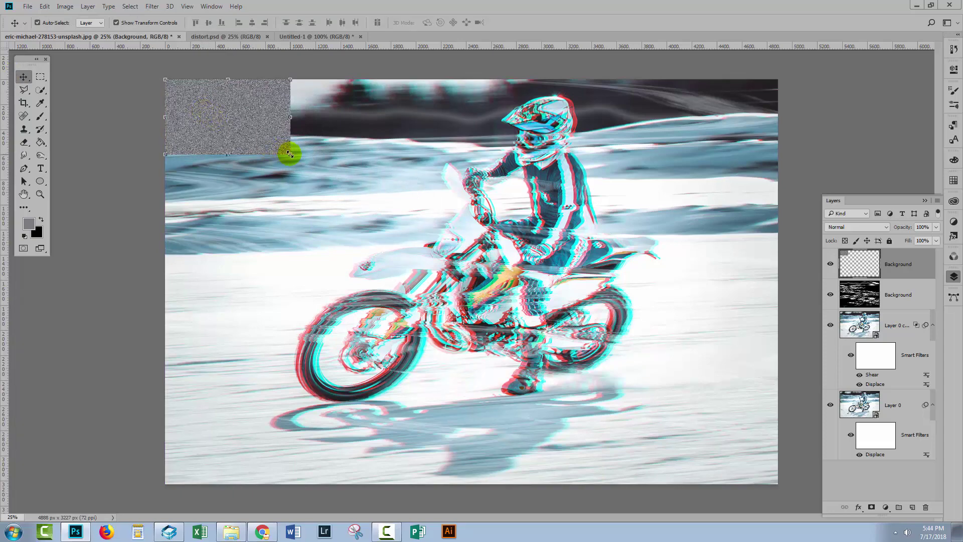
left_click_drag(289, 154, 777, 483)
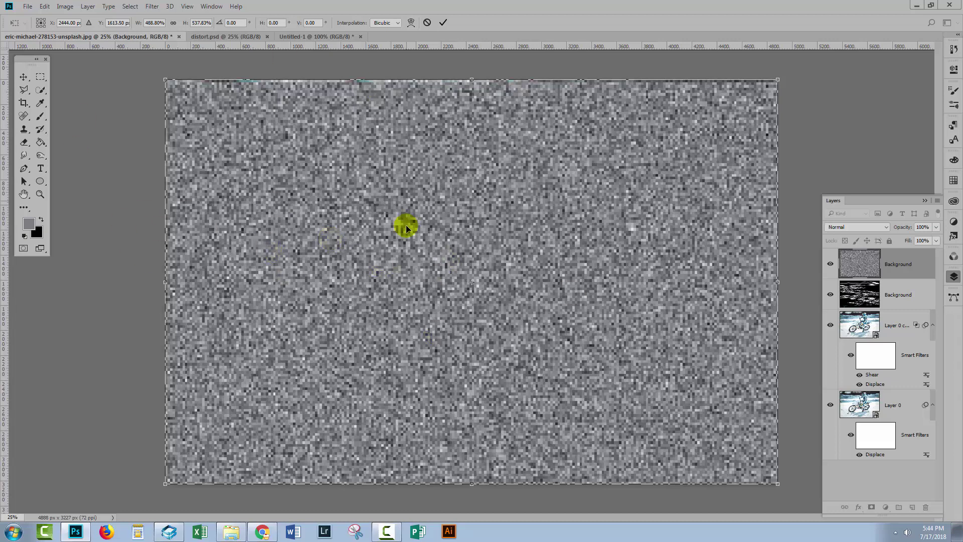
left_click(443, 22)
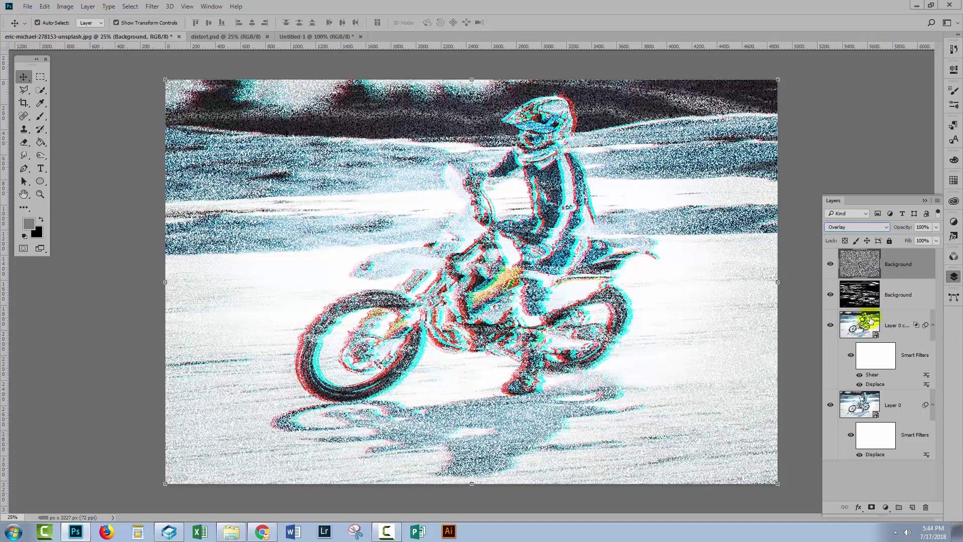
After trying Soft and Hard Light, set the noise layer to Overlay at 32% opacity
key("Down")
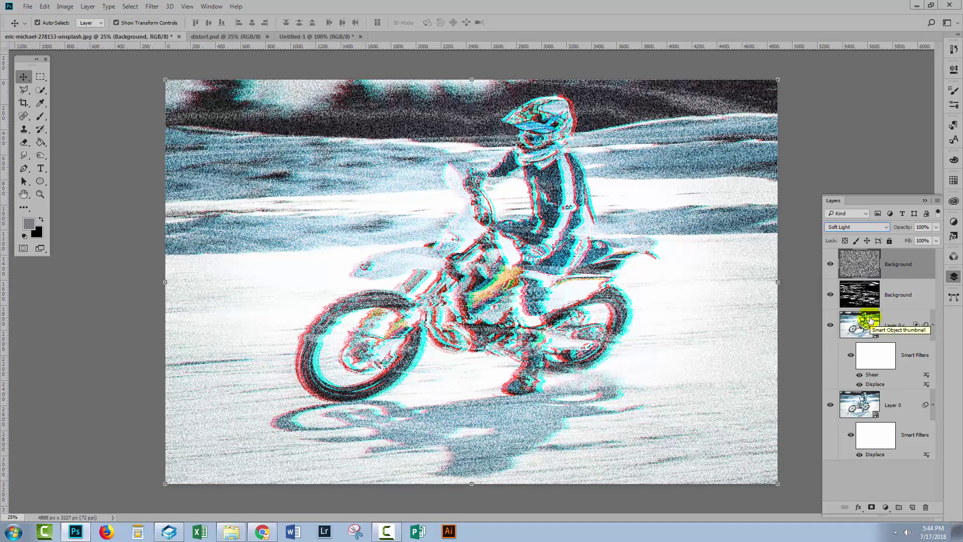
key("Down")
key("Up")
key("Up")
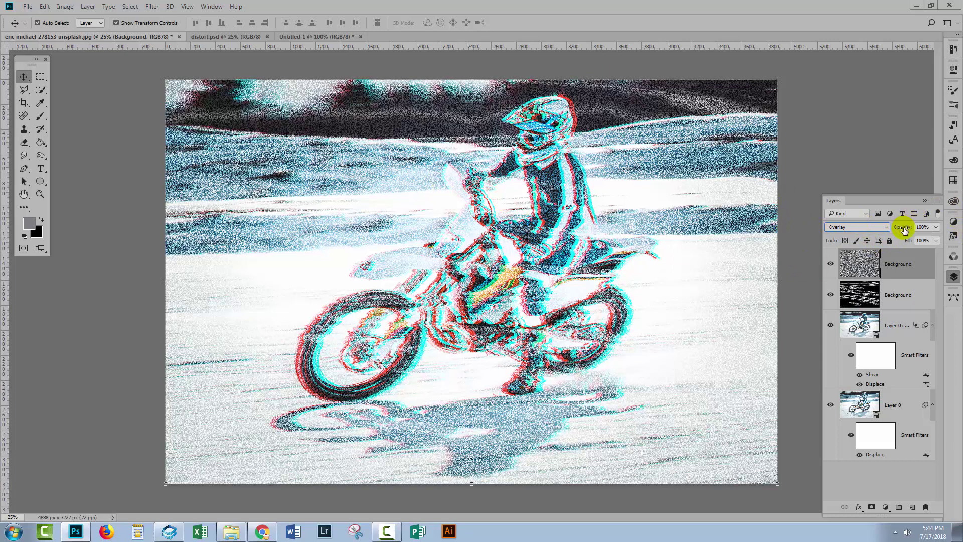
mouse_move(904, 227)
left_mouse_down()
mouse_move(835, 232)
mouse_move(843, 236)
left_mouse_up()
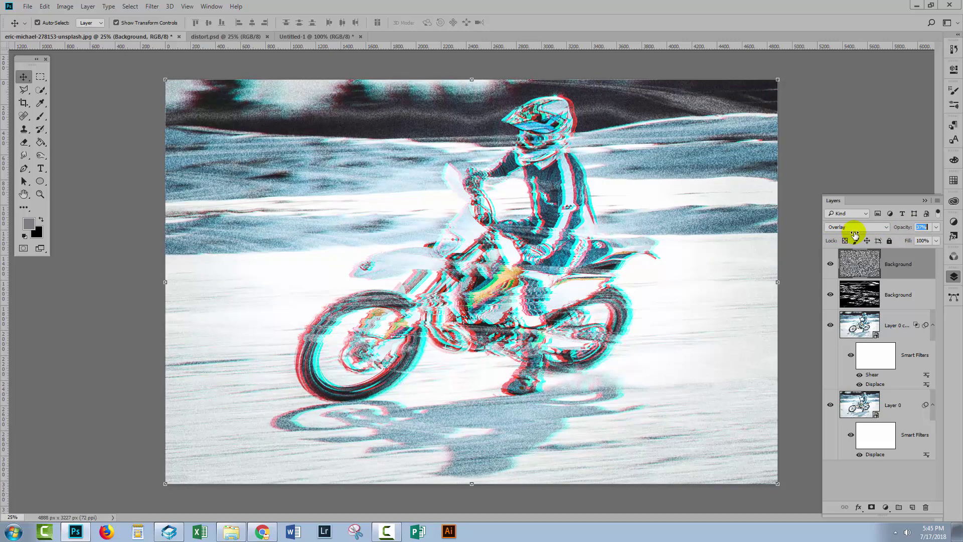
left_click_drag(852, 233, 852, 234)
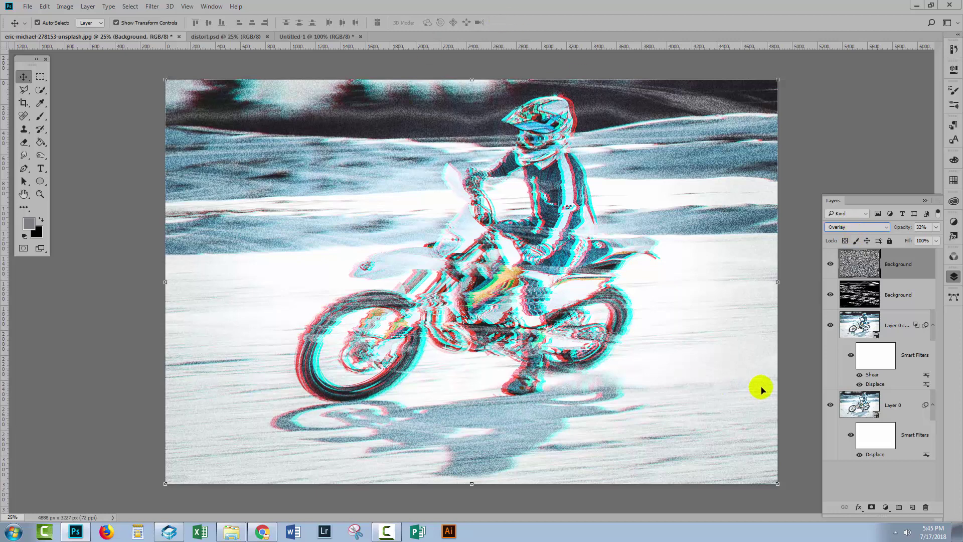
left_click(804, 351)
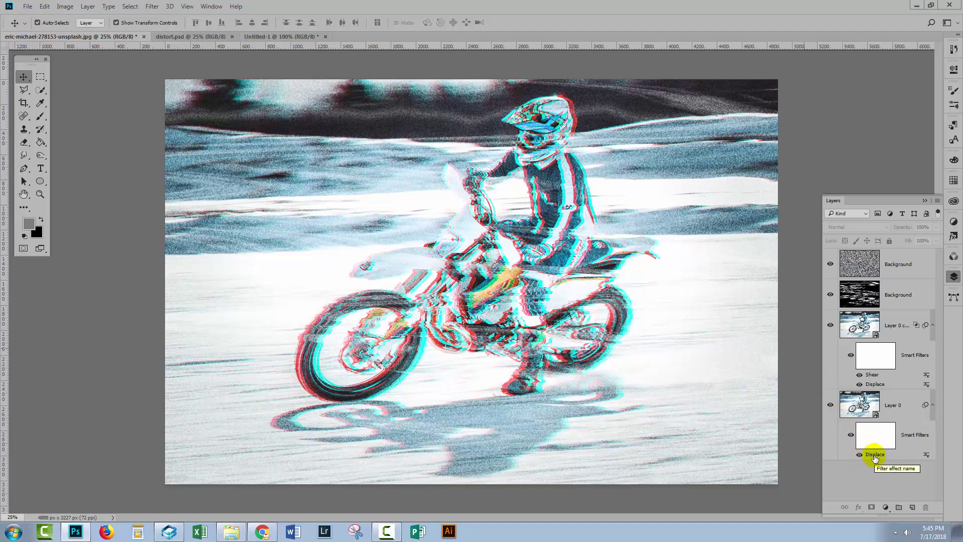
left_click(165, 36)
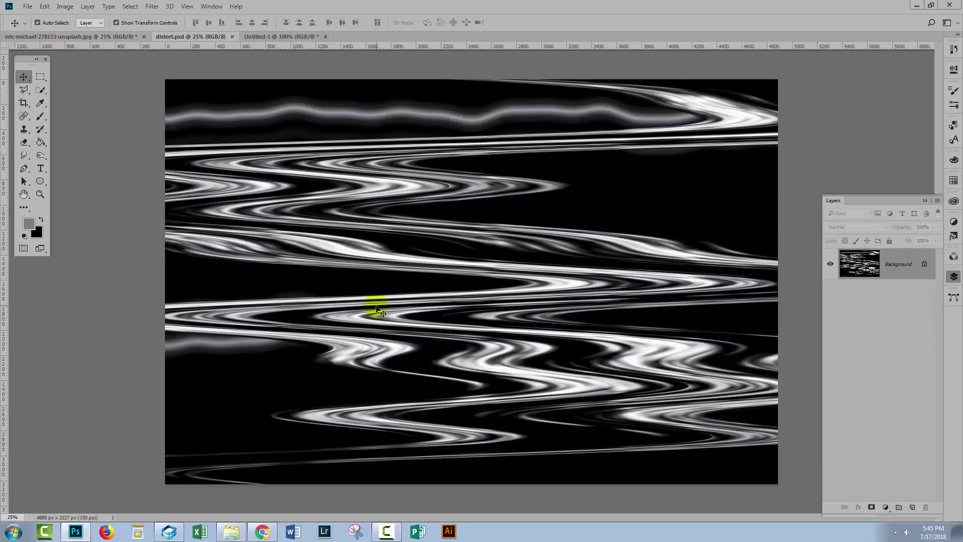
left_click(67, 35)
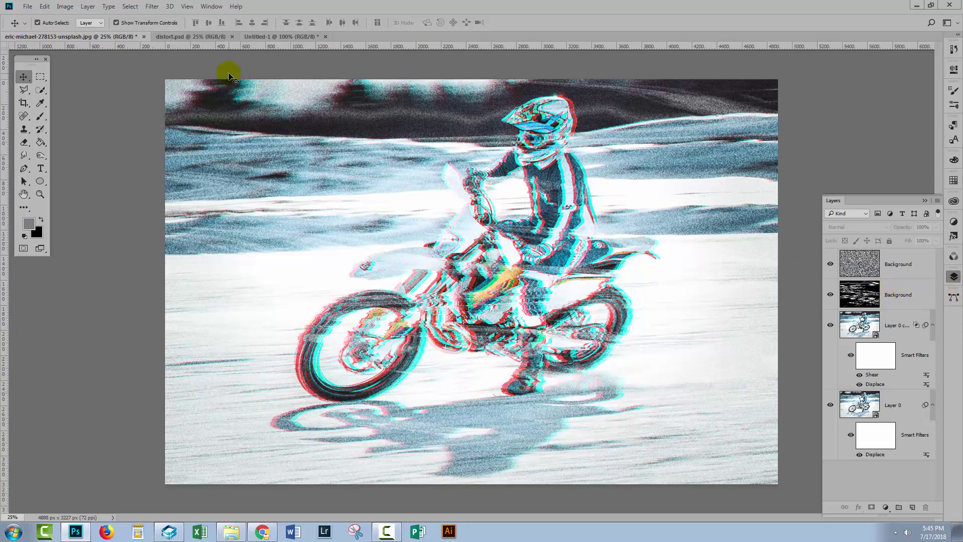
left_click(184, 35)
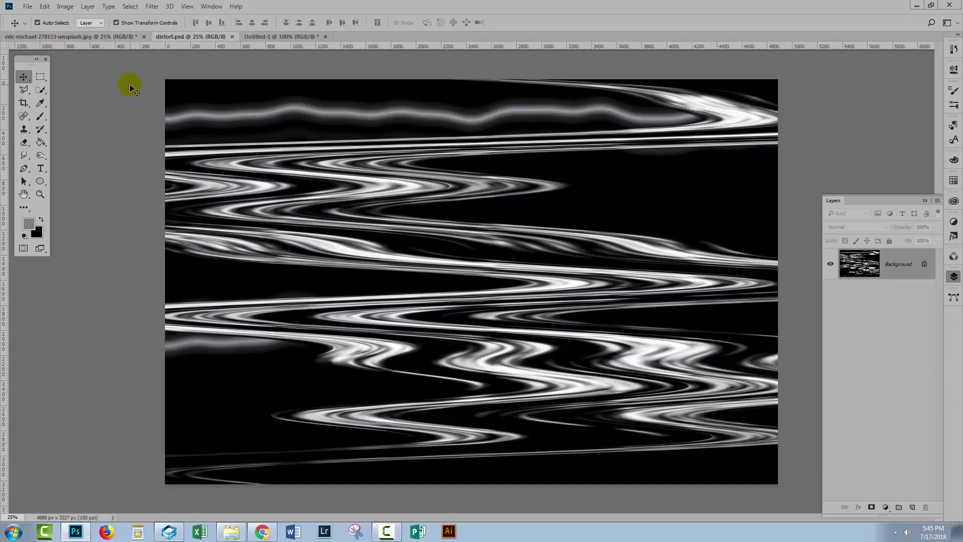
left_click_drag(444, 275, 868, 275)
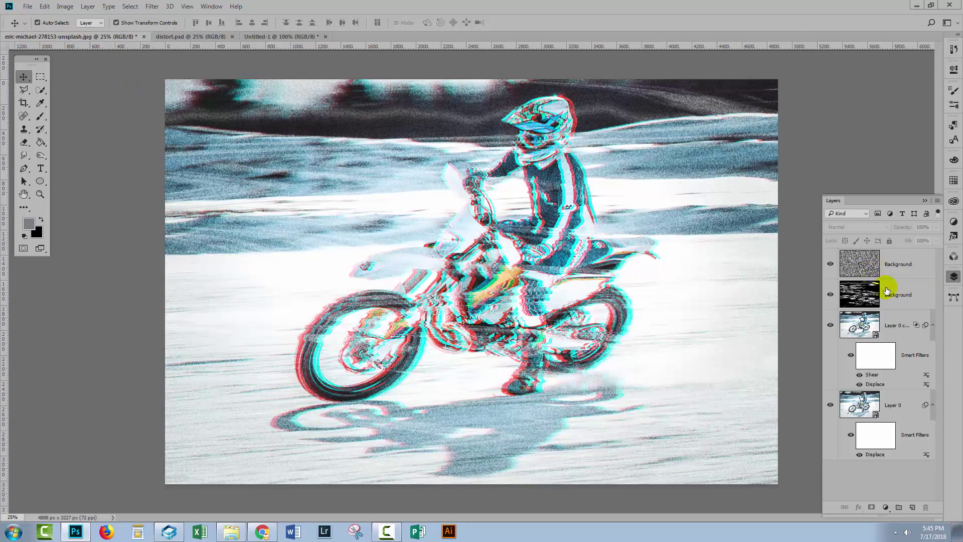
left_click(882, 287)
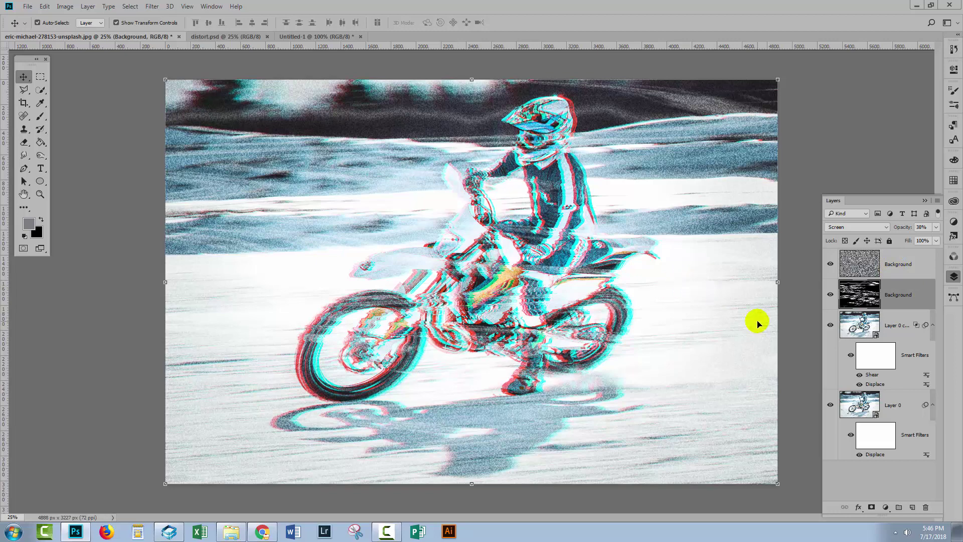
left_click(804, 340)
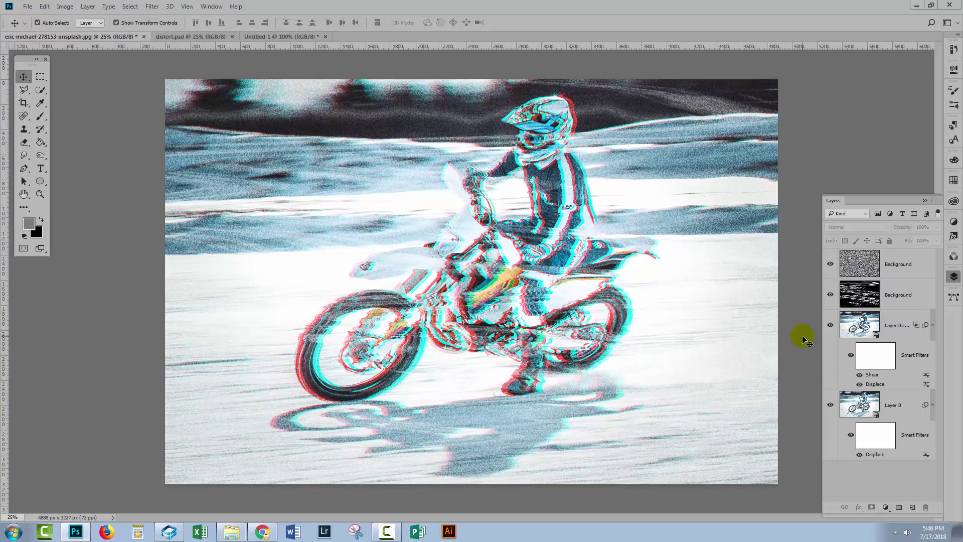